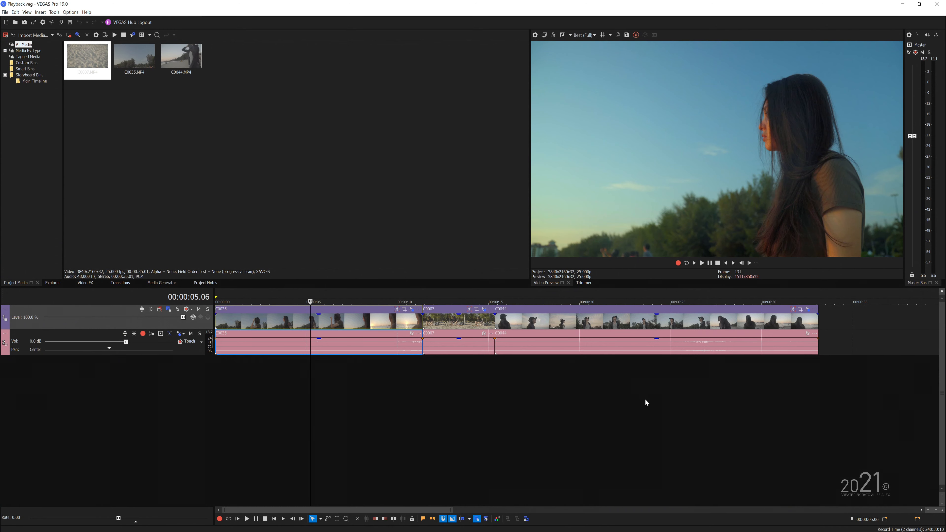
Step: Check frames in the C0007 and C0044 timeline clips and play the timeline from the C0035 clip
click(444, 322)
click(536, 326)
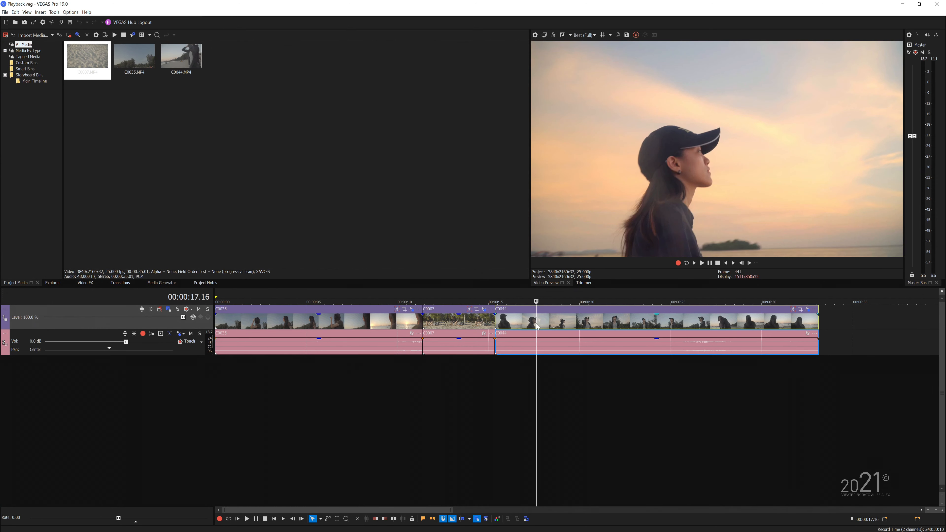
click(280, 378)
key(space)
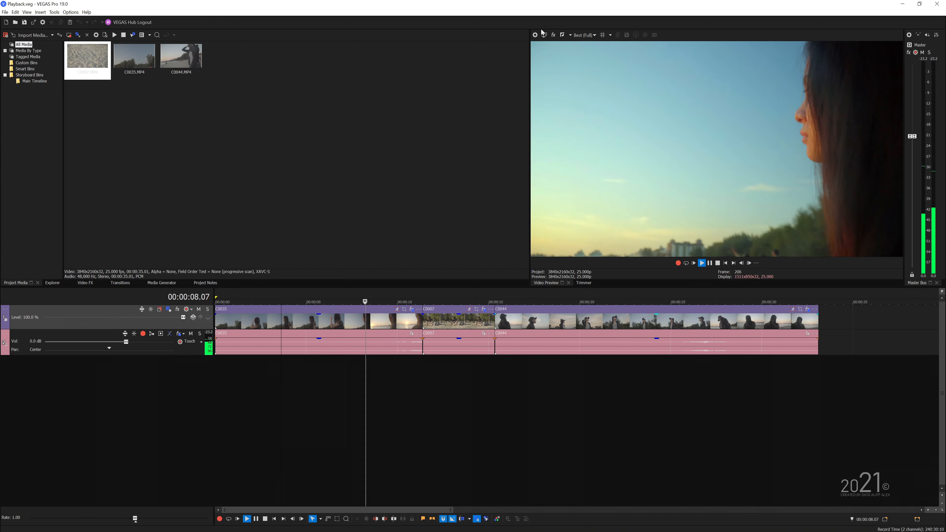
Step: Review the project's video properties and the preview quality options without changing them
click(535, 35)
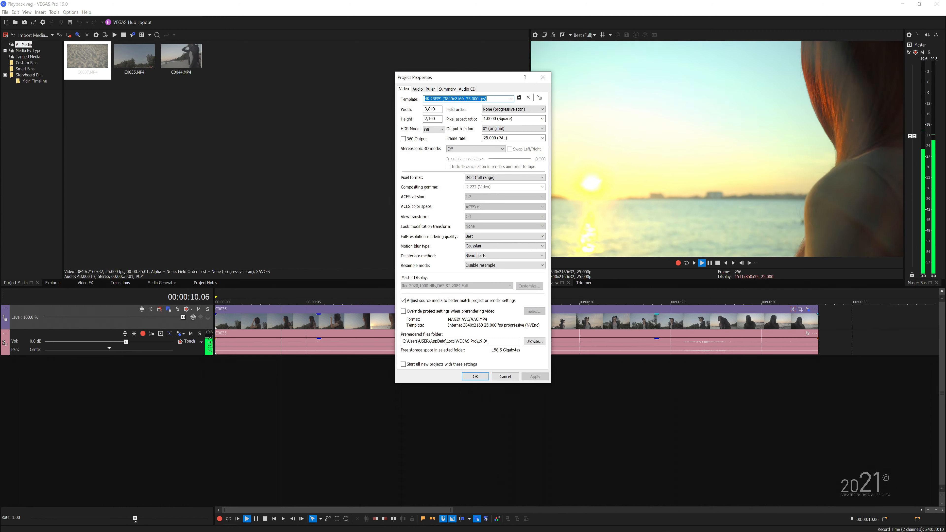
key(Tab)
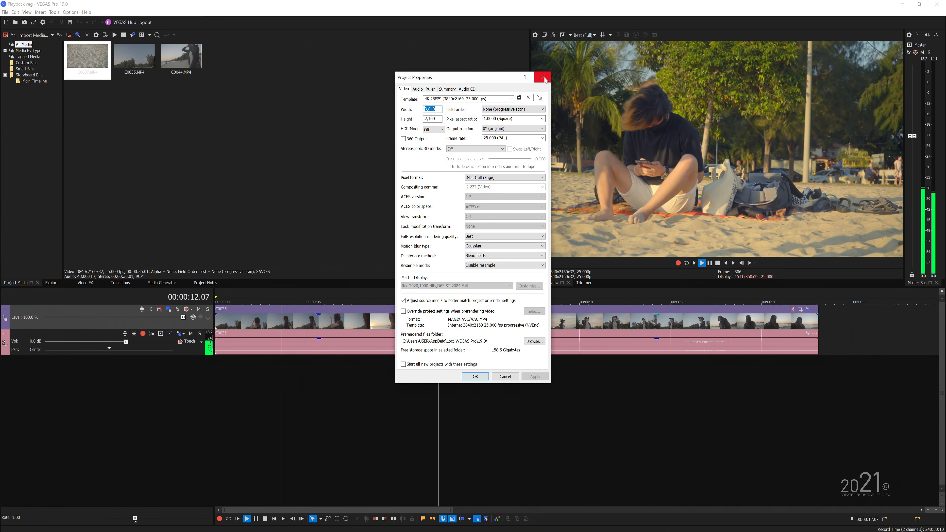
click(542, 77)
click(585, 35)
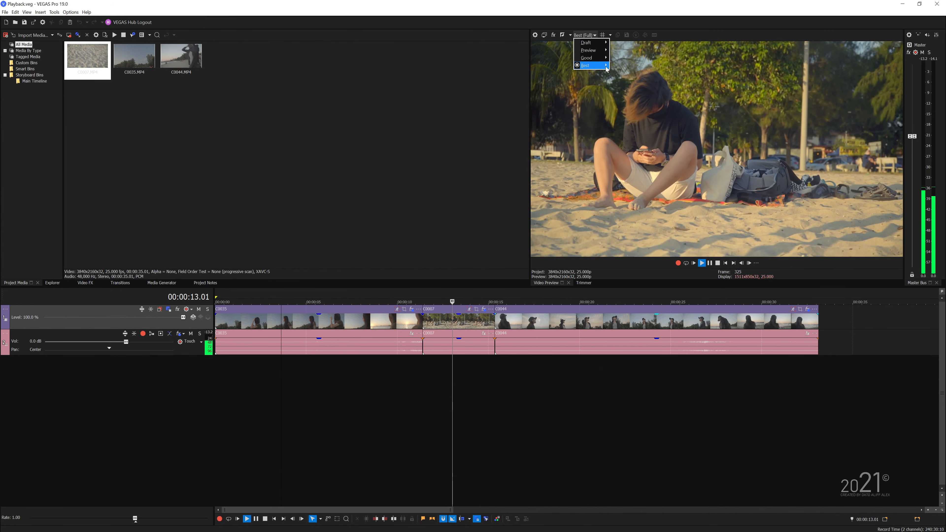
click(620, 74)
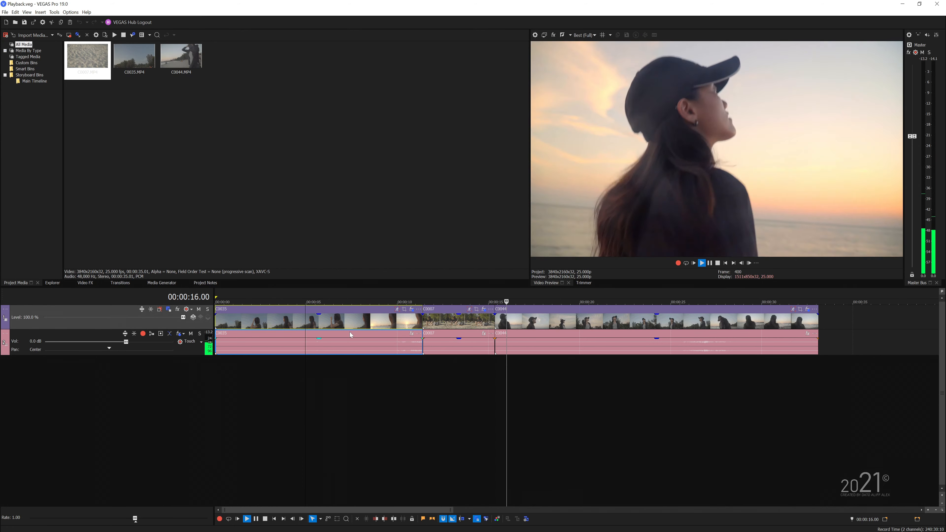
Step: Examine frames across the C0035, C0007 and C0044 clips on the timeline
click(308, 330)
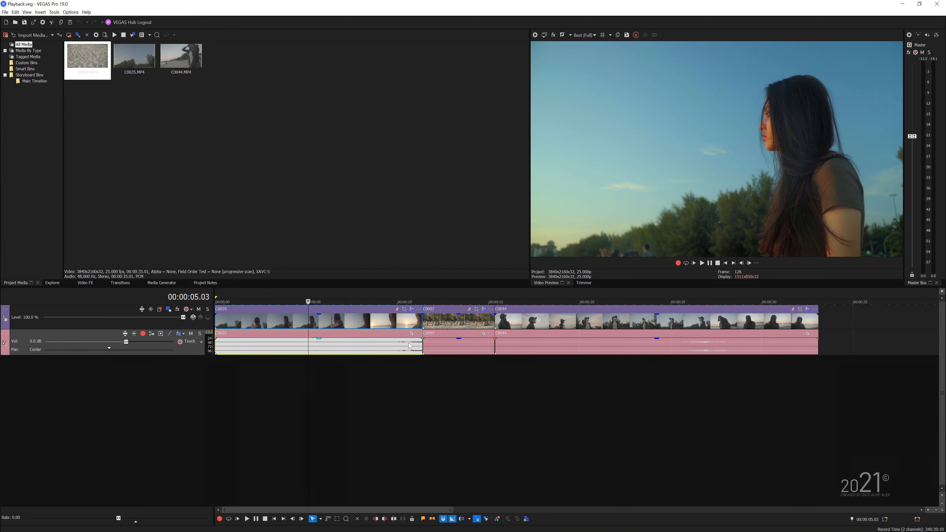
click(389, 310)
click(438, 310)
click(580, 310)
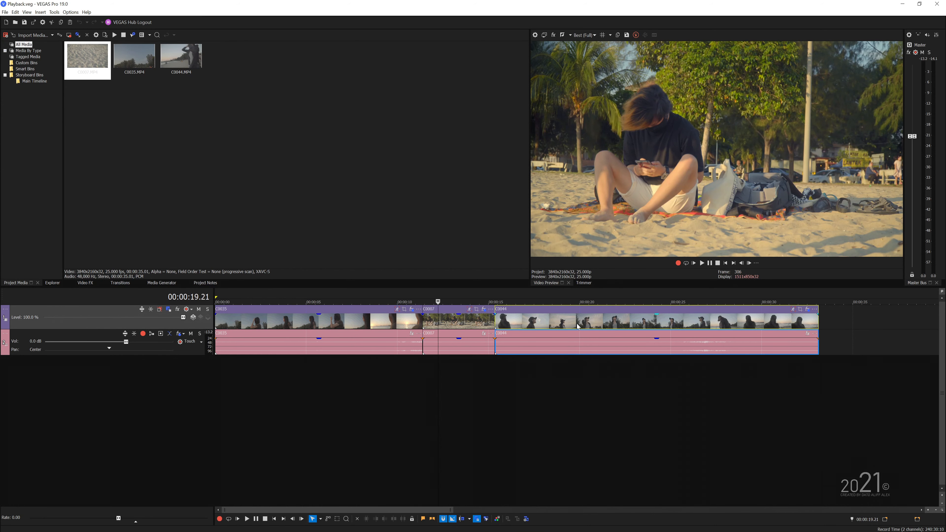
click(308, 332)
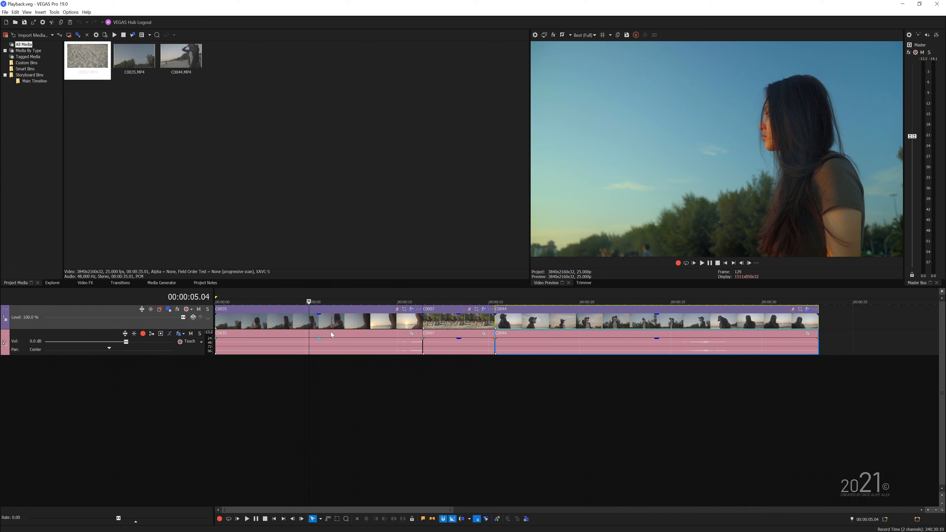
click(344, 327)
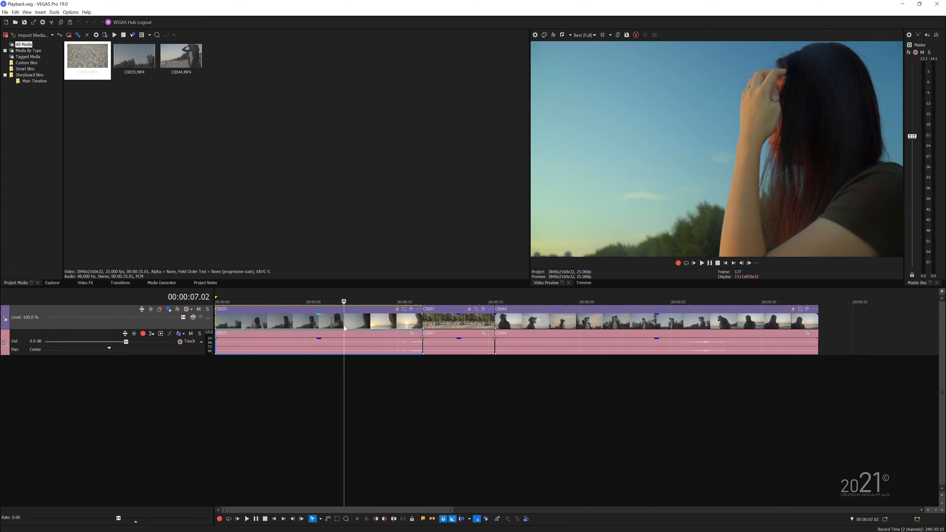
drag(344, 361, 332, 399)
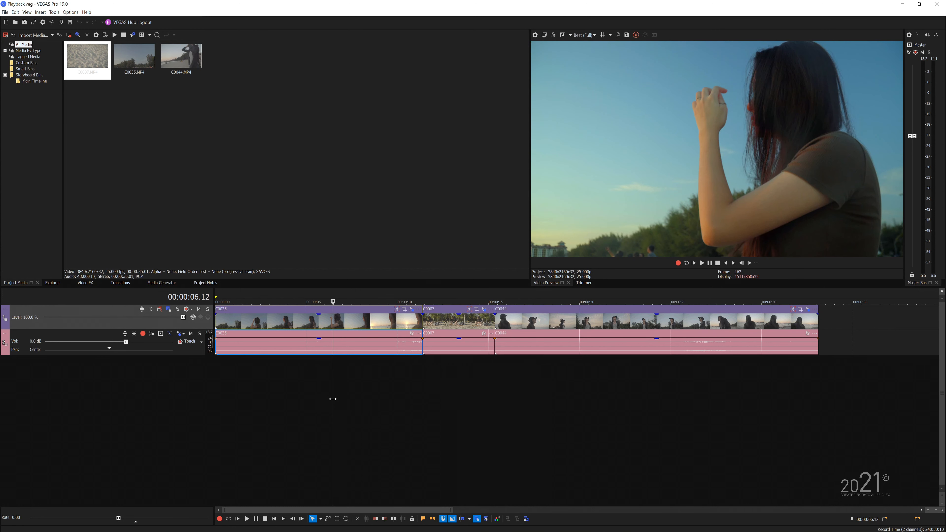
click(333, 398)
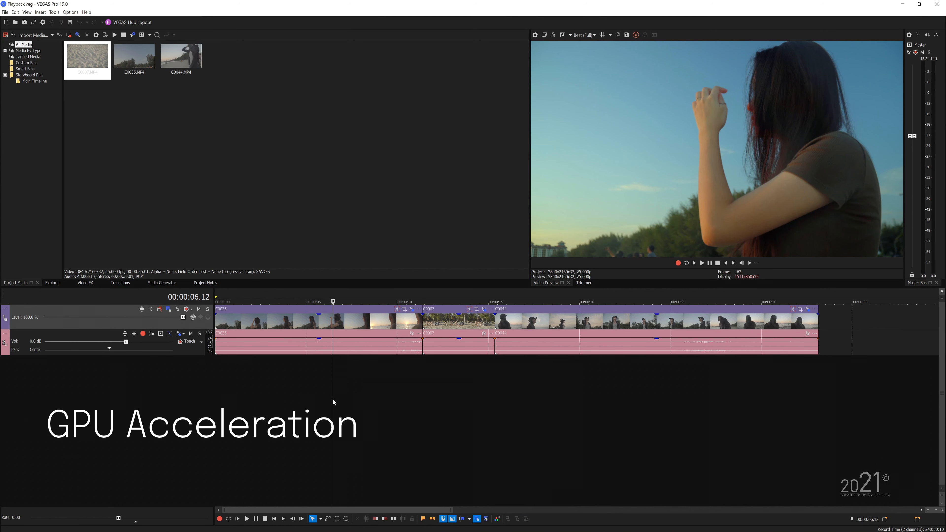
Step: Play a short stretch of the C0035 clip, pause, and return to about the 5-second mark
click(322, 329)
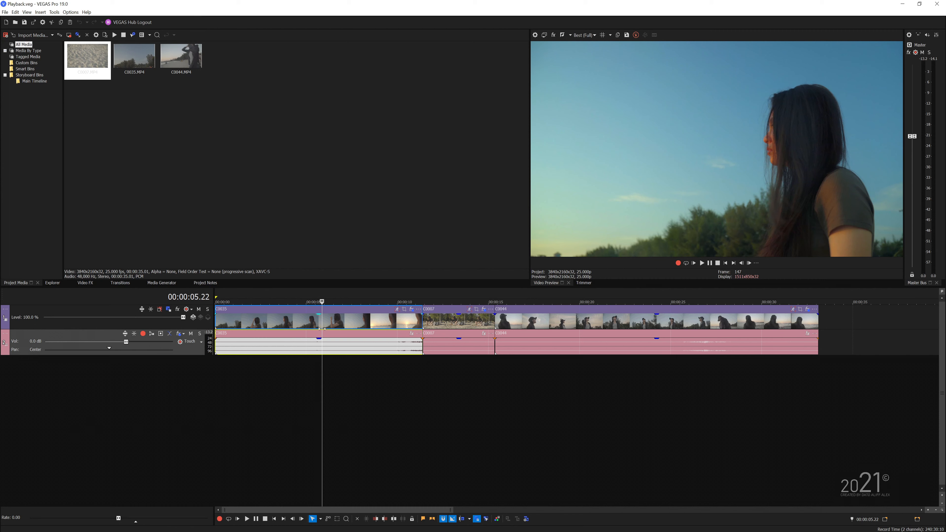
key(space)
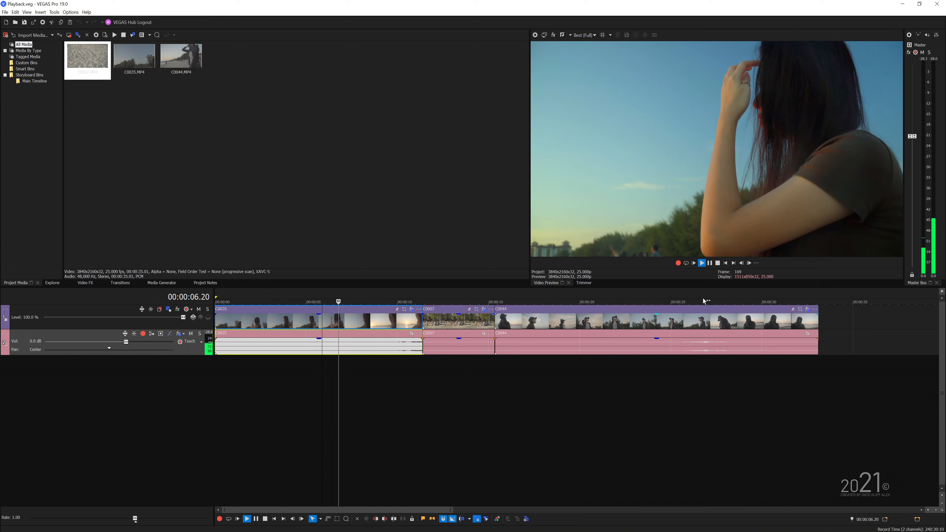
click(712, 263)
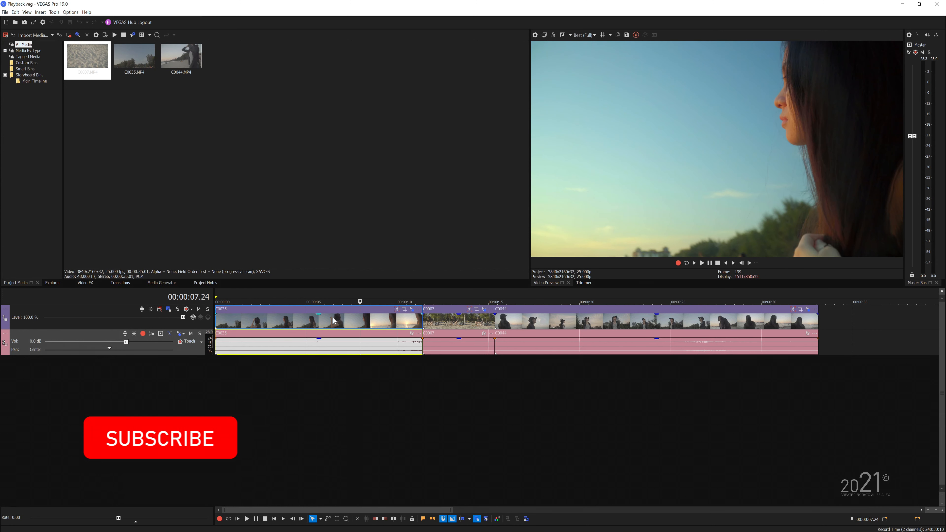
click(311, 325)
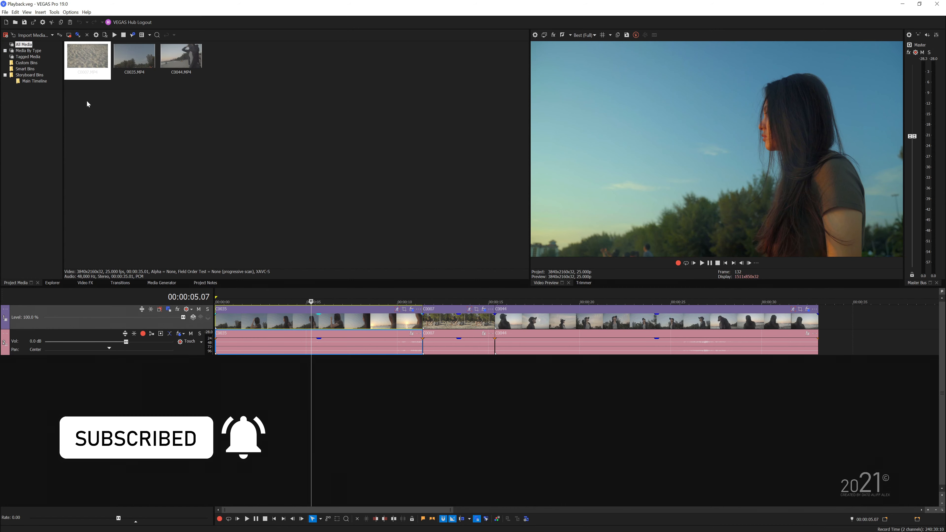
Step: Set GPU acceleration of video processing to Optimal - NVIDIA Corporation (NVIDIA GeForce RTX 2060) in the video preferences
click(69, 12)
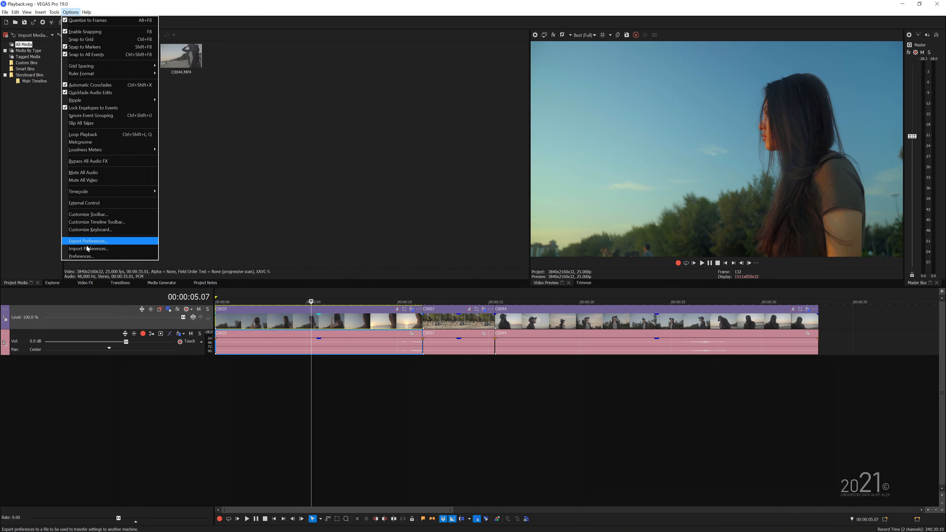
click(86, 255)
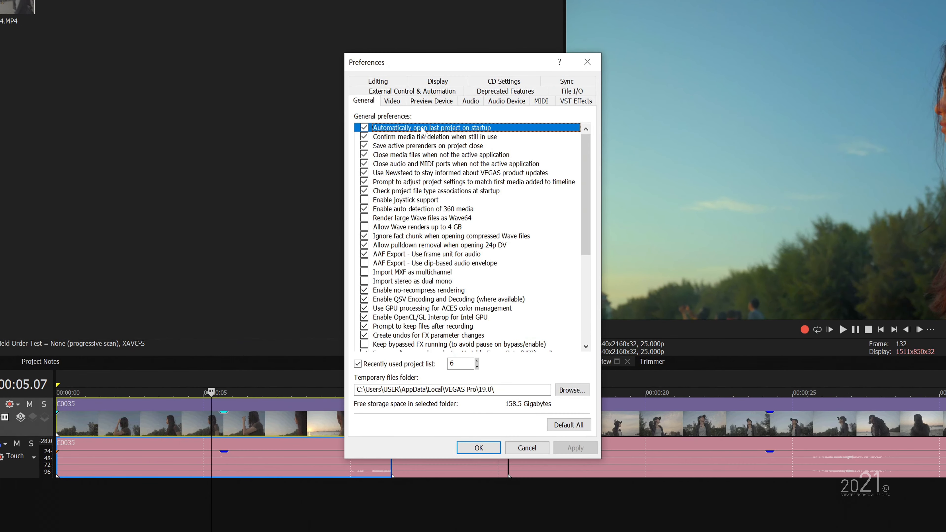
click(393, 102)
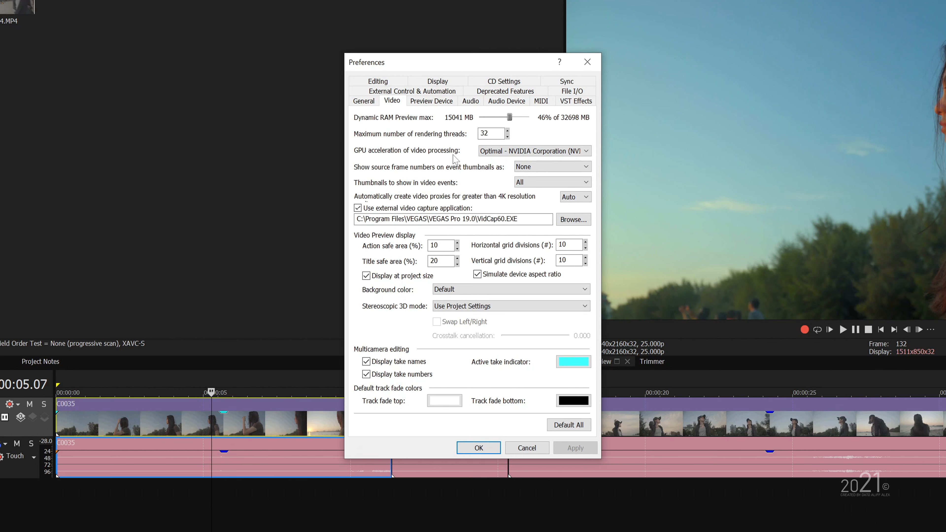
click(507, 151)
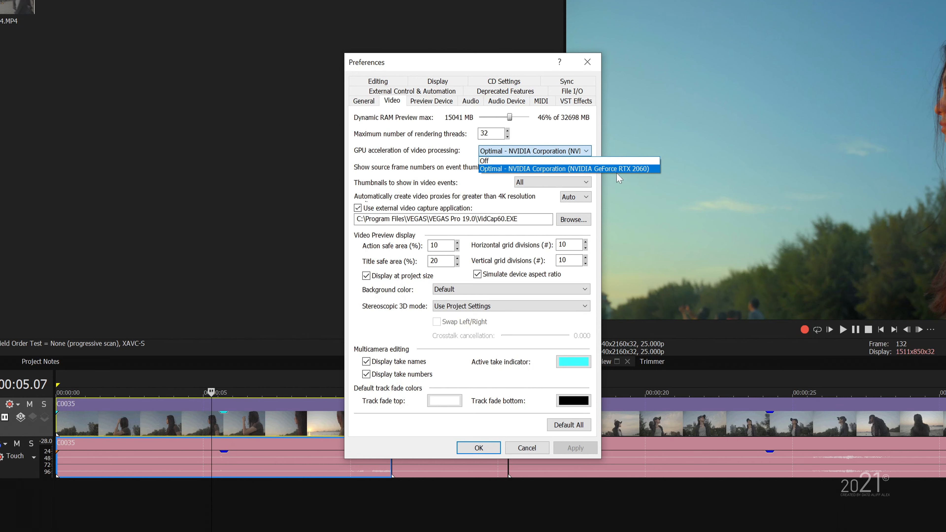
click(520, 168)
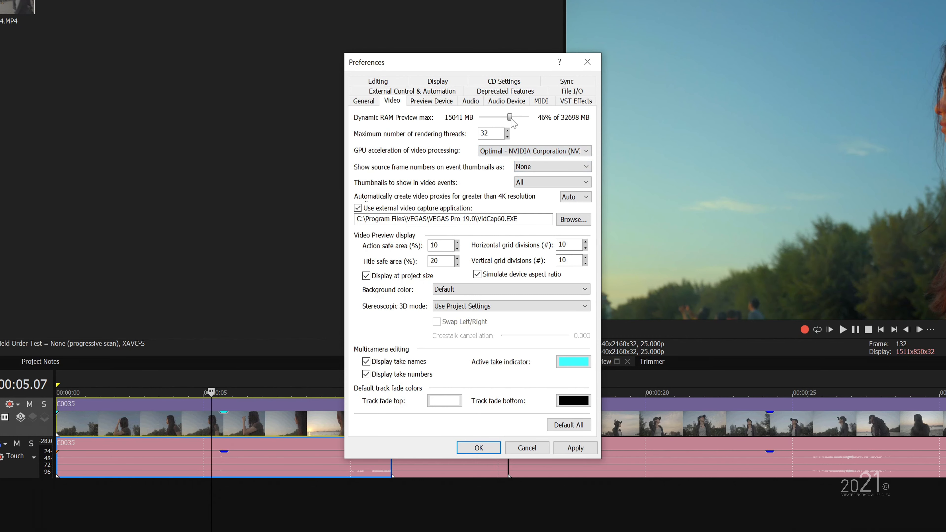
Step: Set the Dynamic RAM Preview maximum to 48% and reselect the NVIDIA GeForce RTX 2060 for GPU acceleration
drag(507, 119, 510, 120)
drag(501, 64, 476, 57)
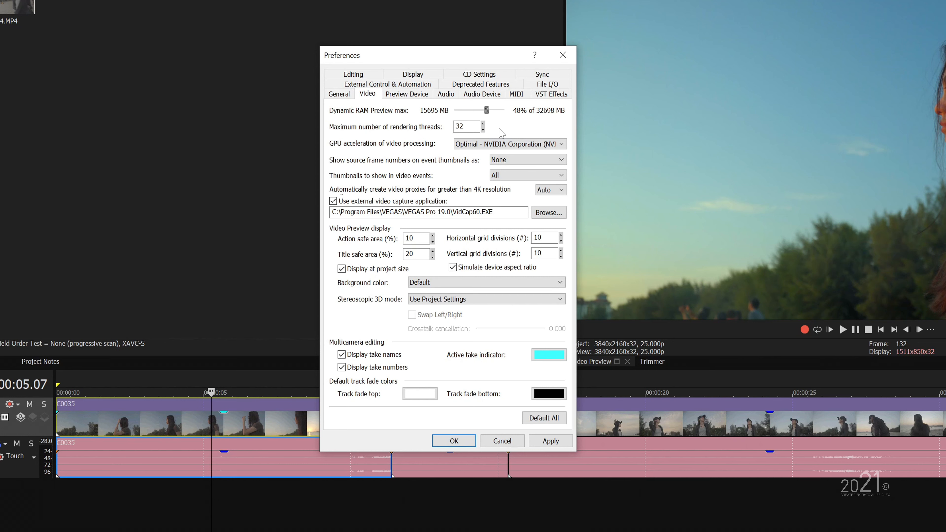
click(476, 146)
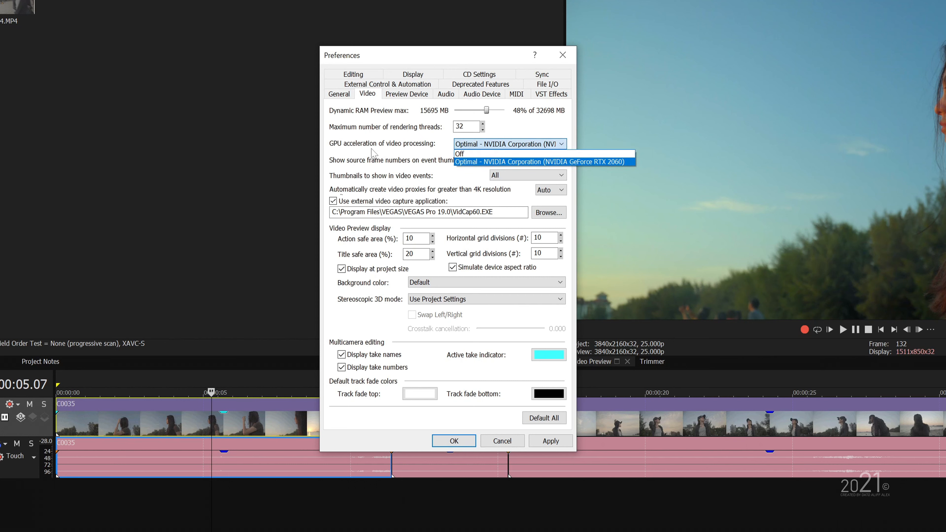
click(472, 163)
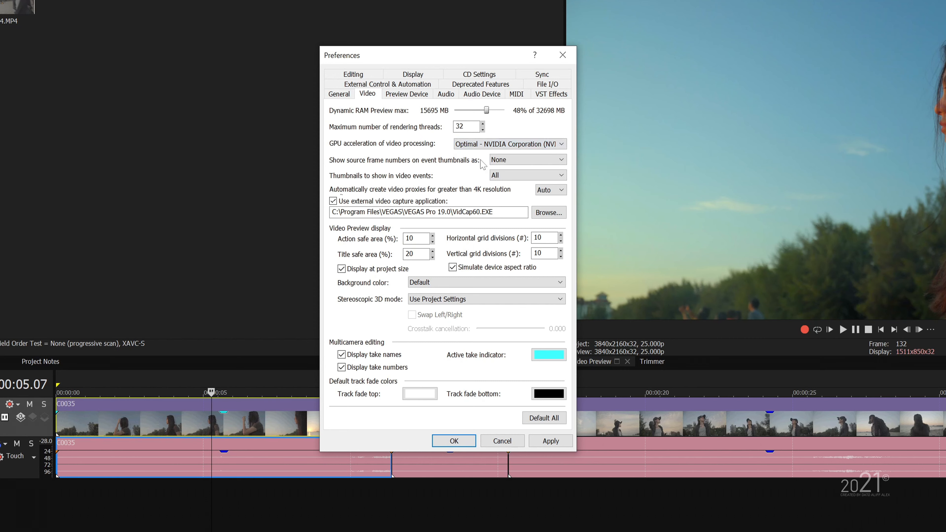
click(471, 143)
click(473, 161)
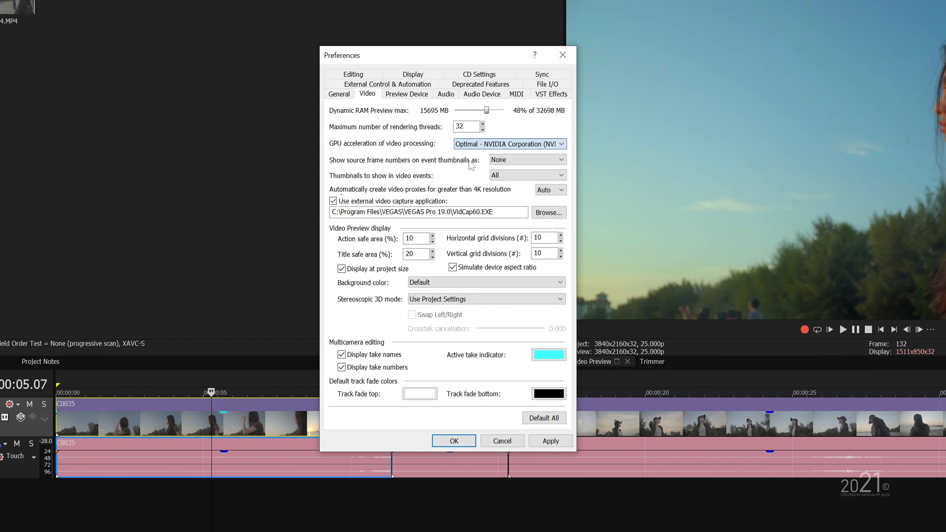
Step: Review the Hardware Decoder To Use options in the File I/O preferences and cancel the preference changes
click(551, 83)
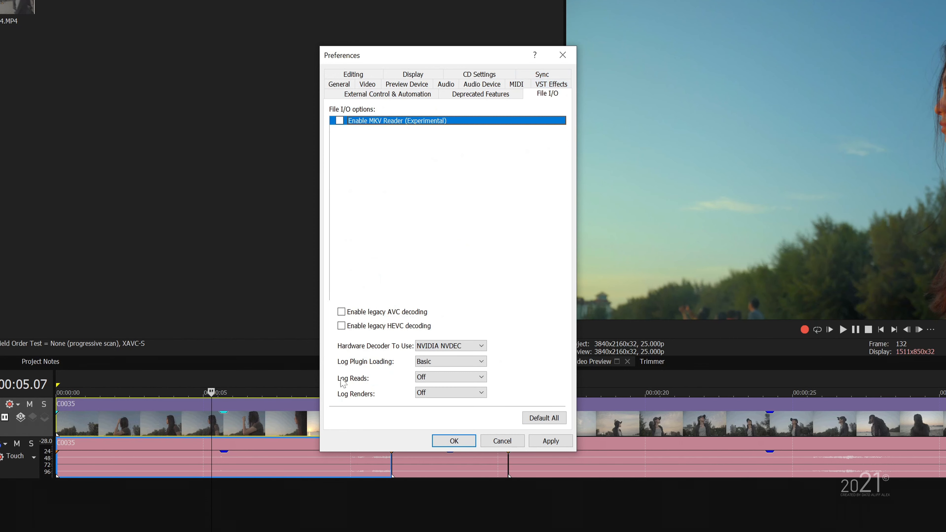
click(465, 346)
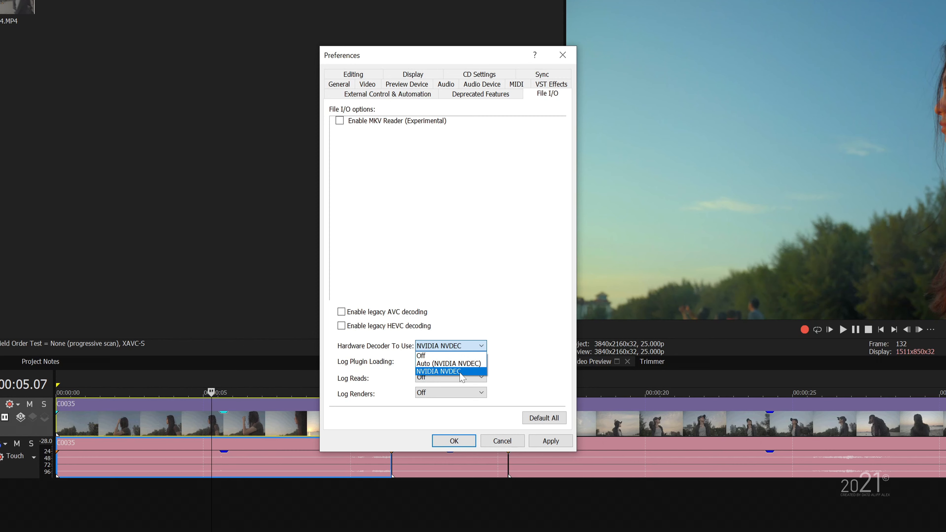
click(491, 368)
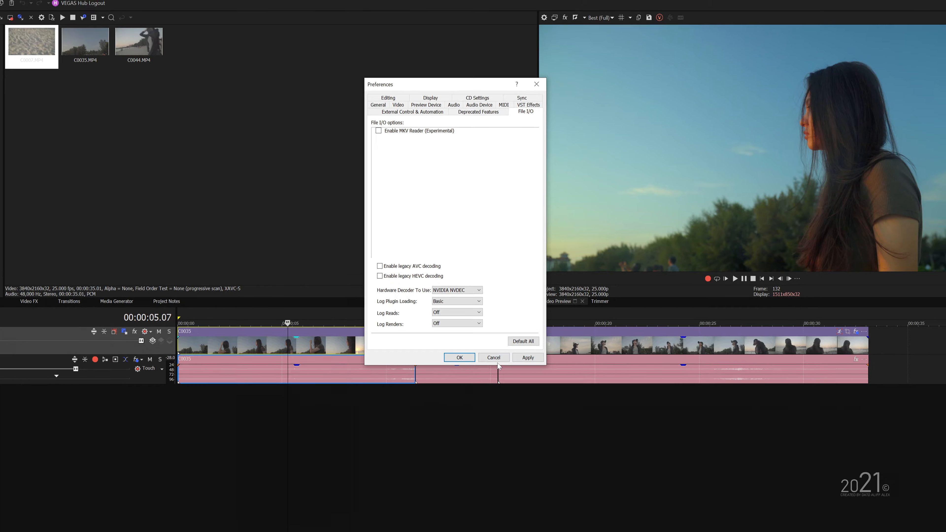
click(495, 358)
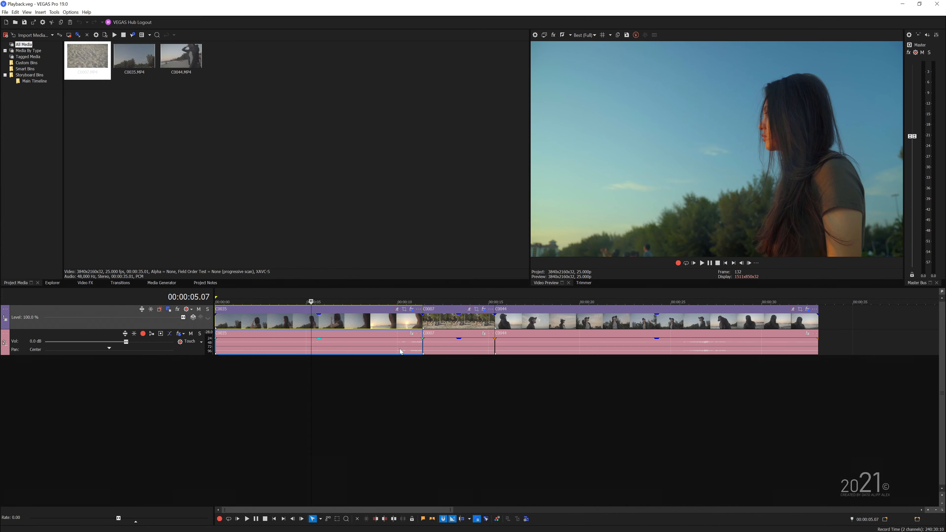
Step: Play the C0035 clip from just before the 5-second mark and check frames across the timeline clips
click(302, 327)
key(space)
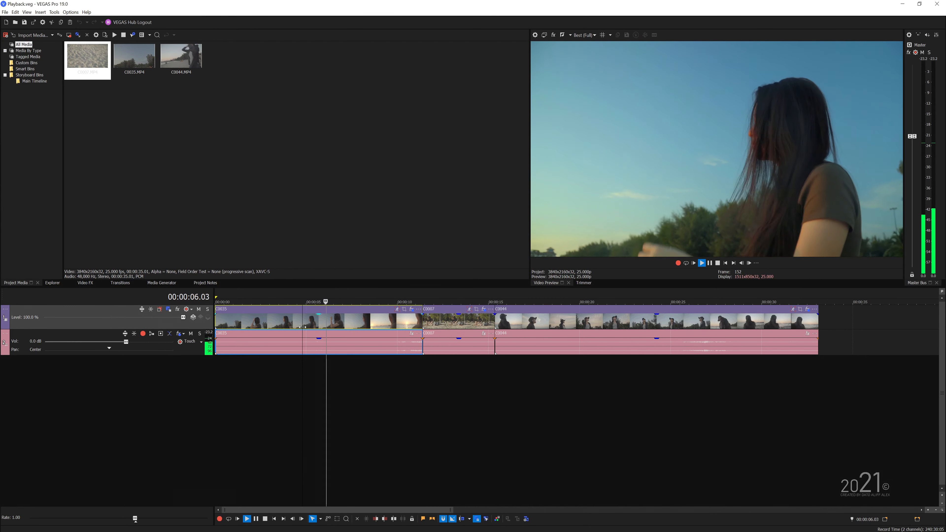
key(space)
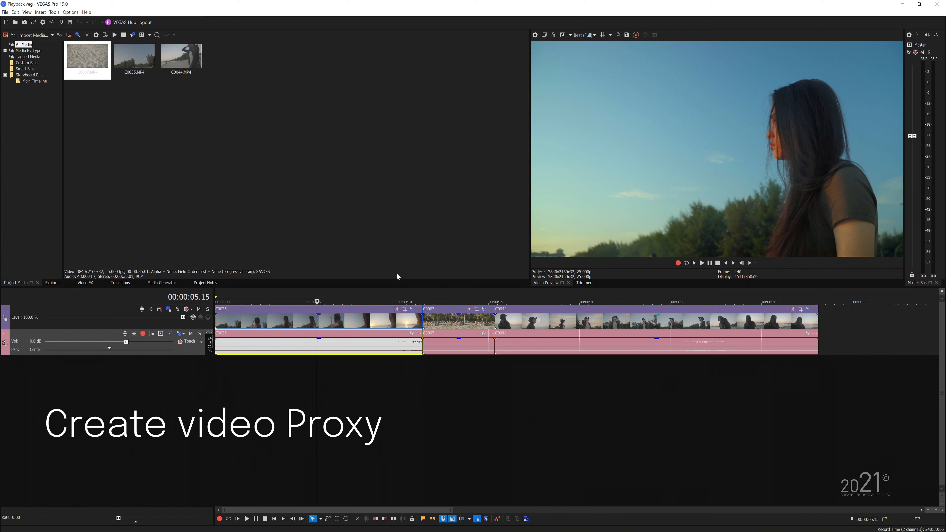
click(437, 323)
click(524, 324)
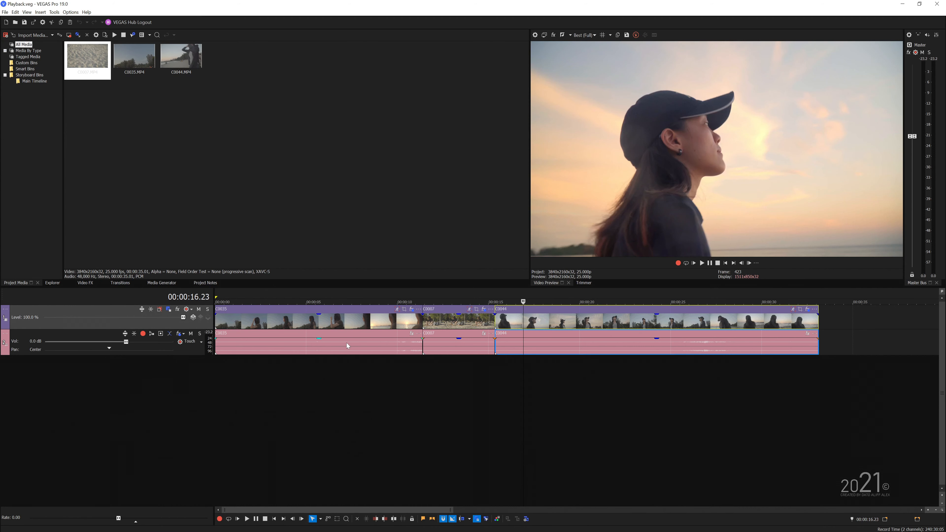
click(347, 342)
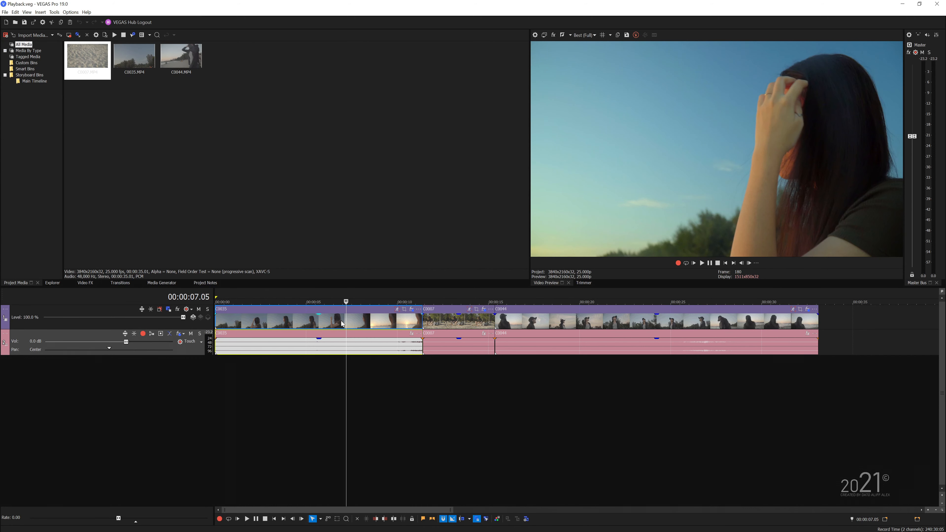
Step: Create video proxies for C0007.MP4, C0035.MP4 and C0044.MP4 in the project media
drag(309, 185, 260, 156)
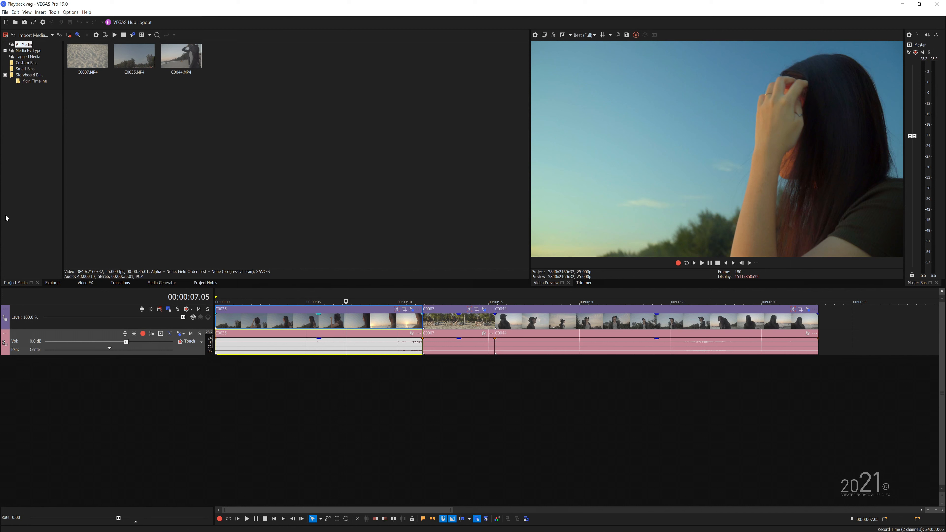
drag(330, 192, 99, 71)
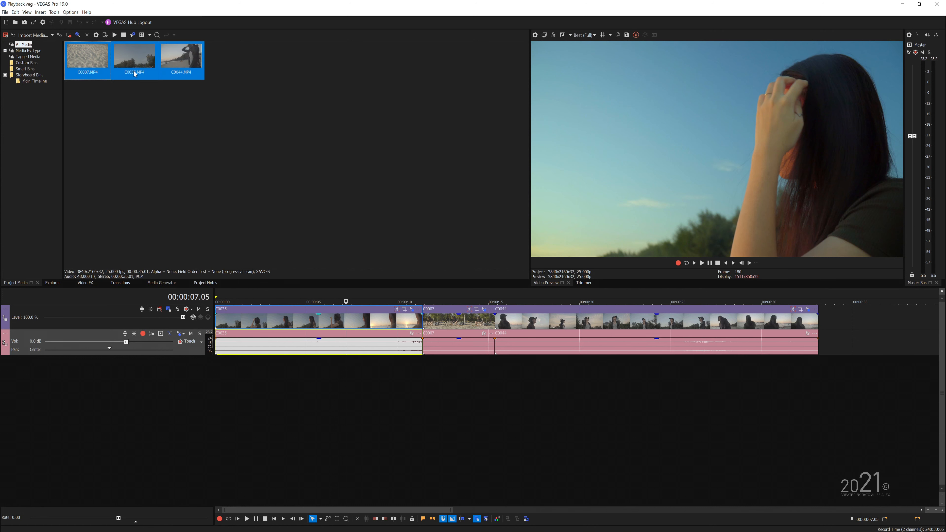
right_click(144, 57)
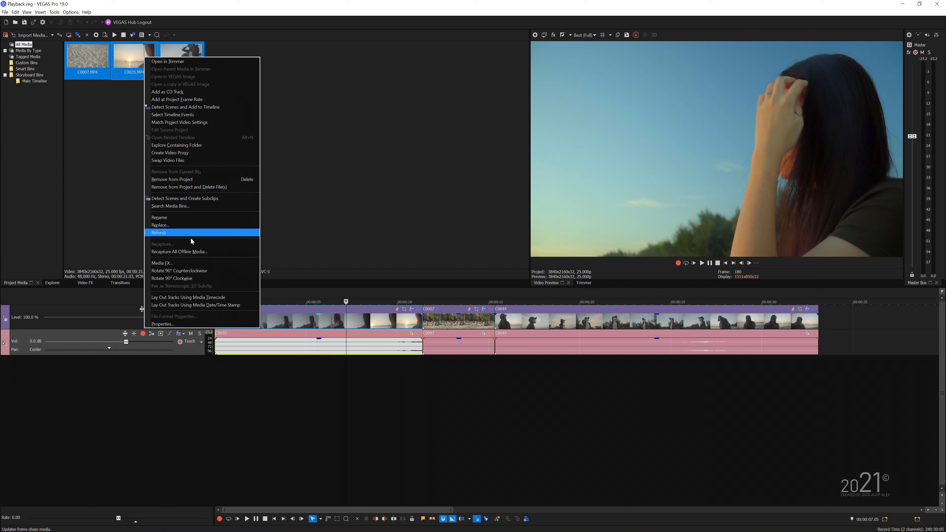
click(192, 152)
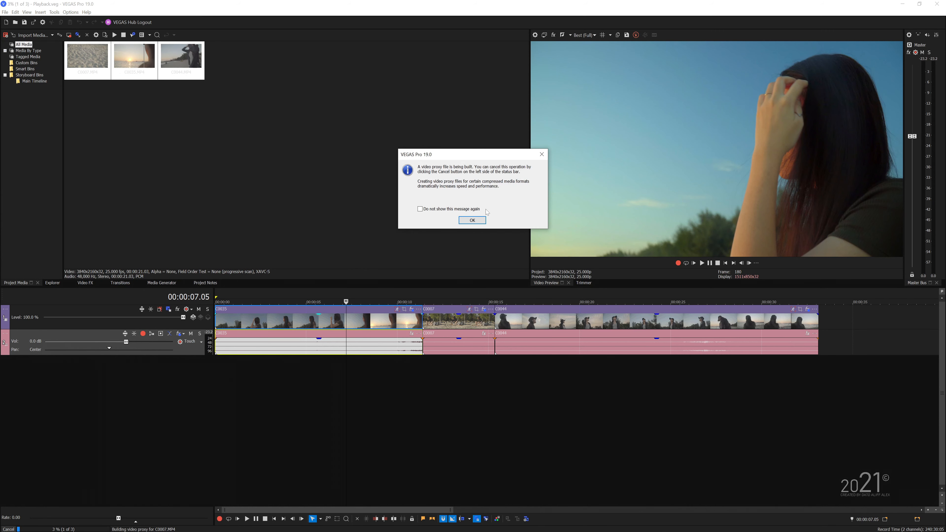
click(472, 220)
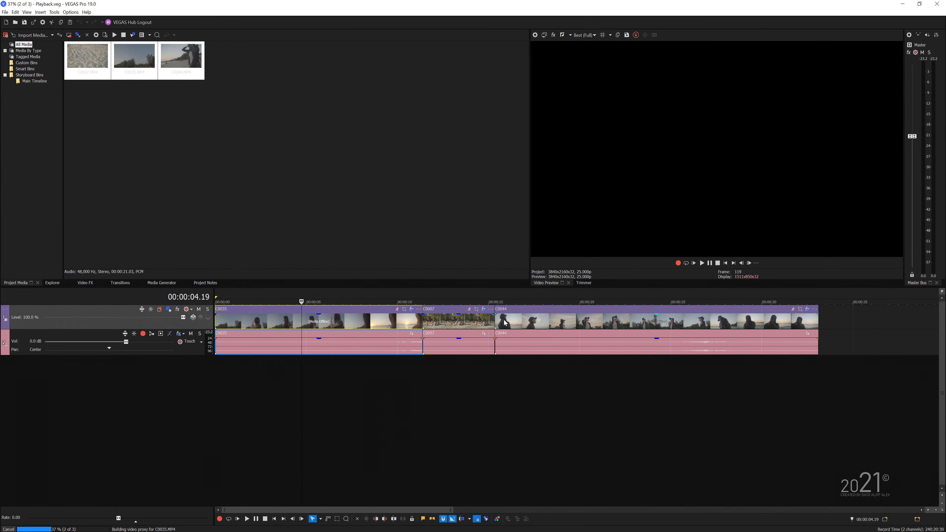
Step: Spot-check frames of the C0044 and C0035 clips, and inspect the .sfvp0 proxy files in the 4k folder
click(549, 324)
click(309, 323)
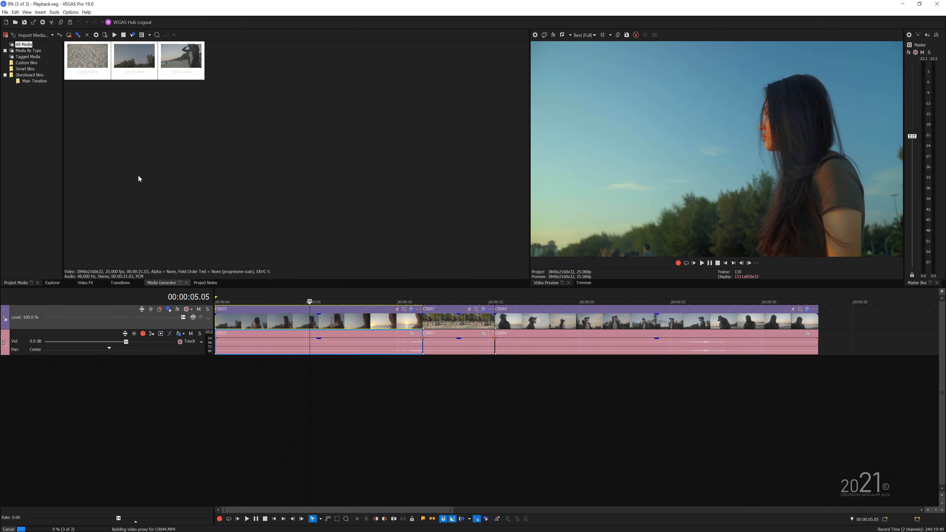
click(267, 531)
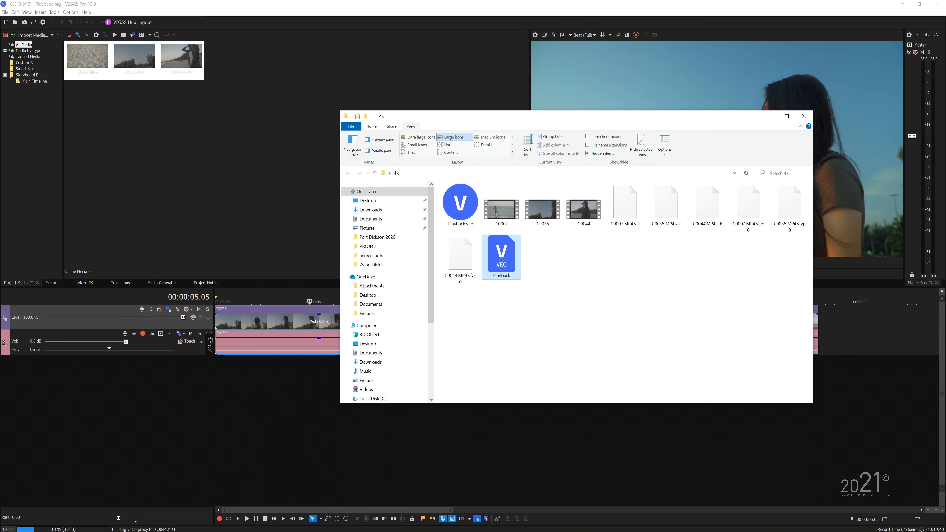
drag(550, 123, 367, 112)
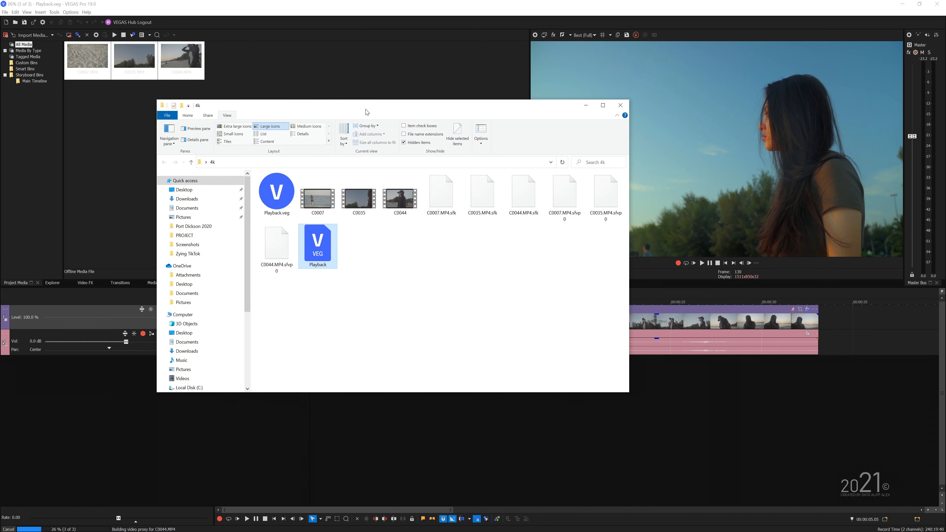
click(574, 209)
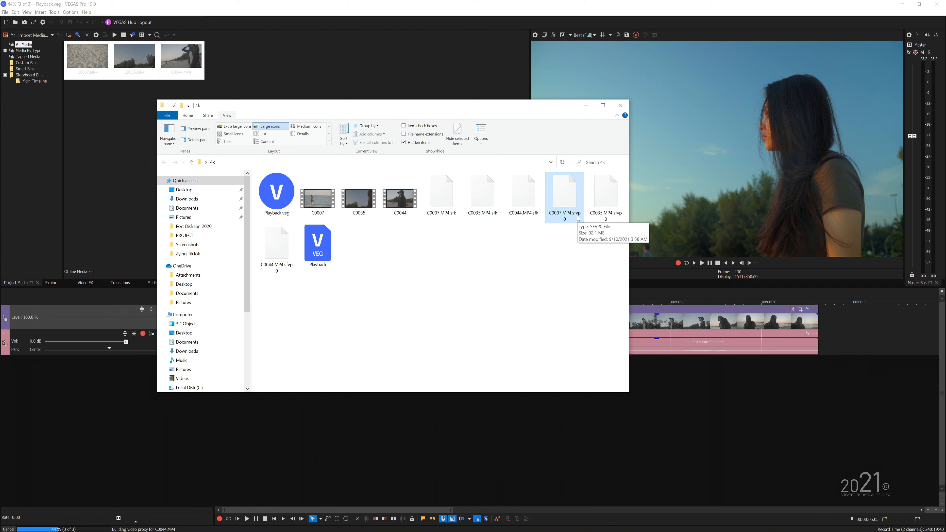
click(619, 199)
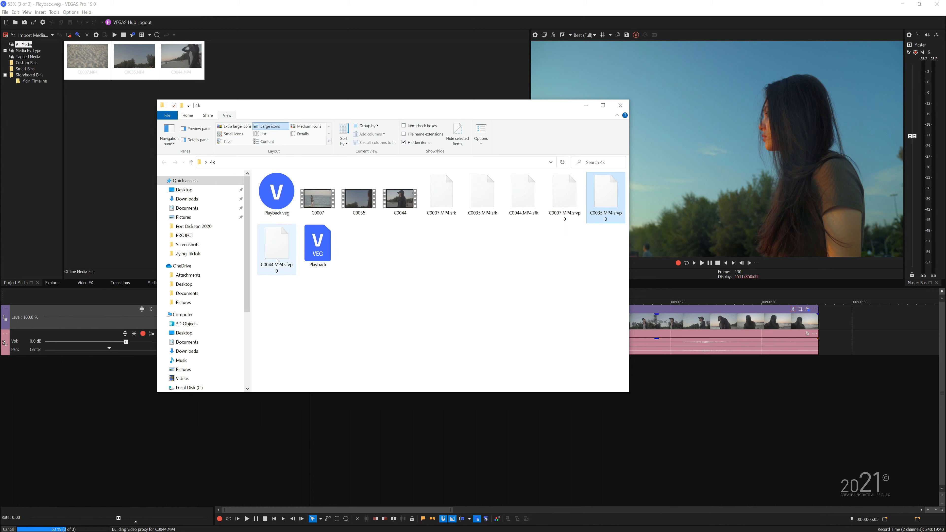
click(290, 263)
click(573, 203)
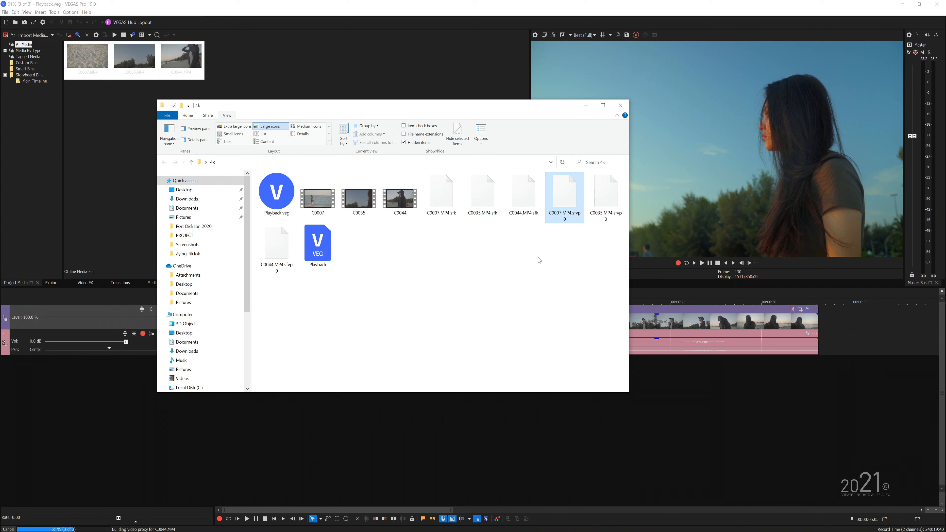
click(608, 212)
click(351, 421)
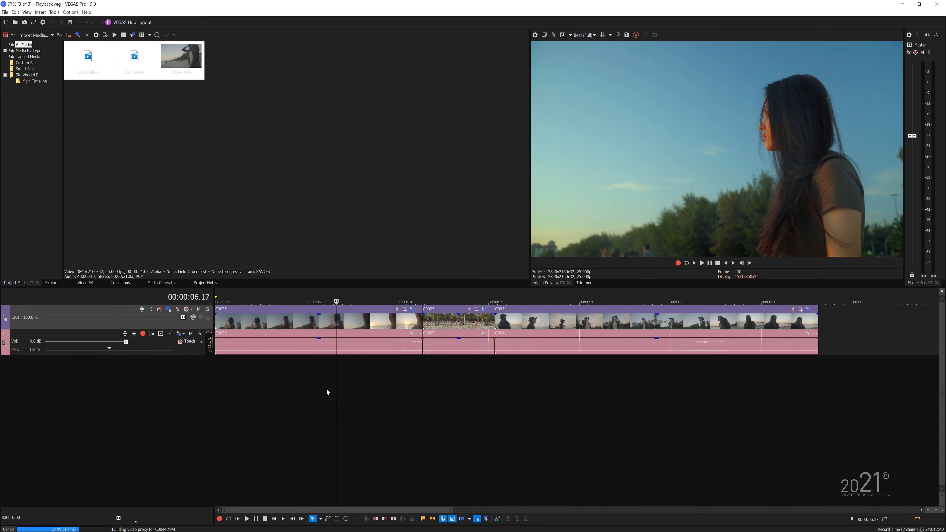
Step: Place the cursor at 00:00:04.06 in the C0035 clip and set the video preview quality to Preview (Auto)
click(303, 326)
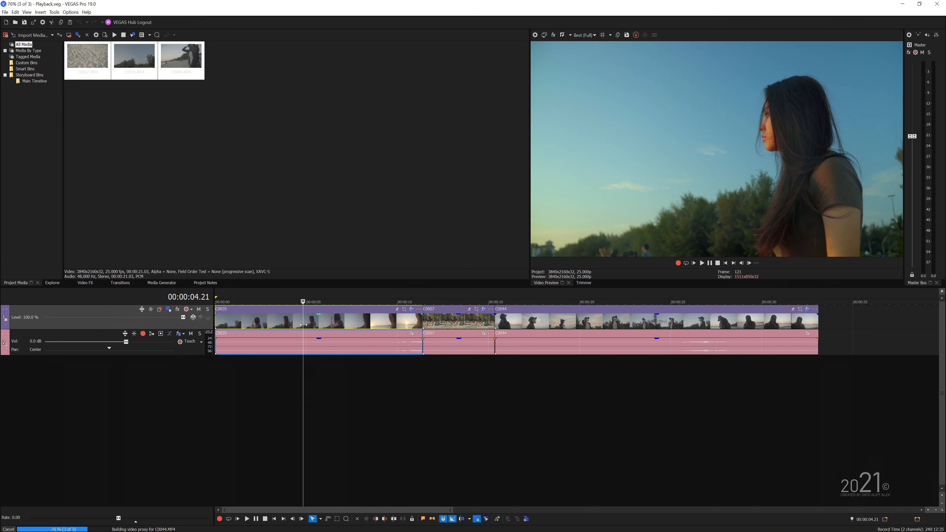
click(292, 325)
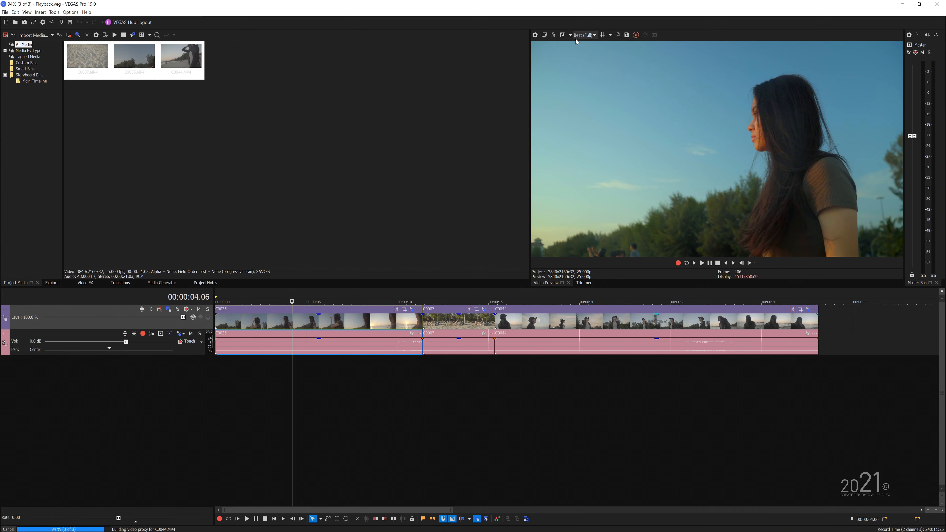
click(588, 36)
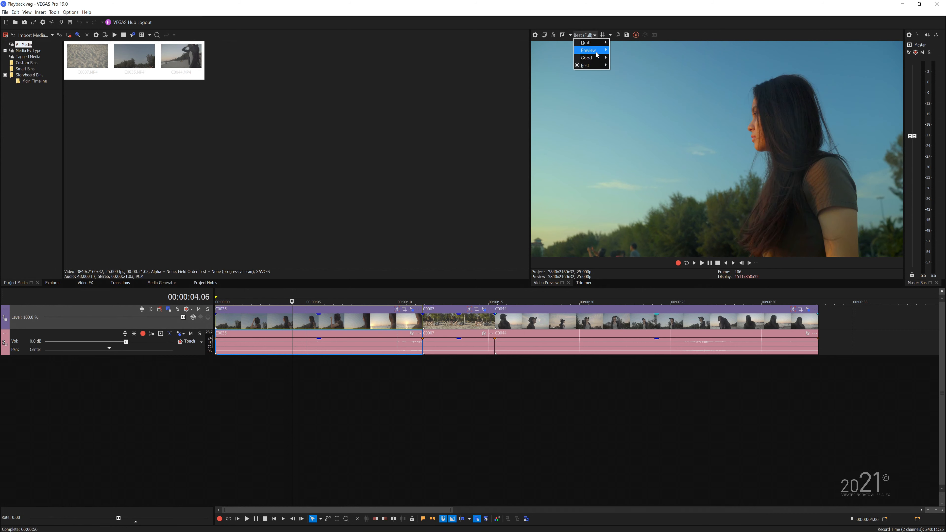
mouse_move(596, 54)
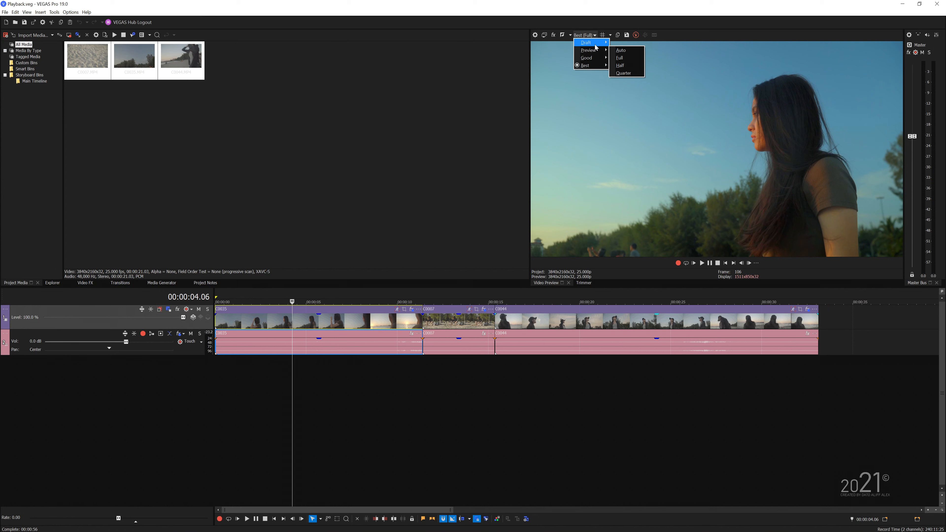
click(595, 51)
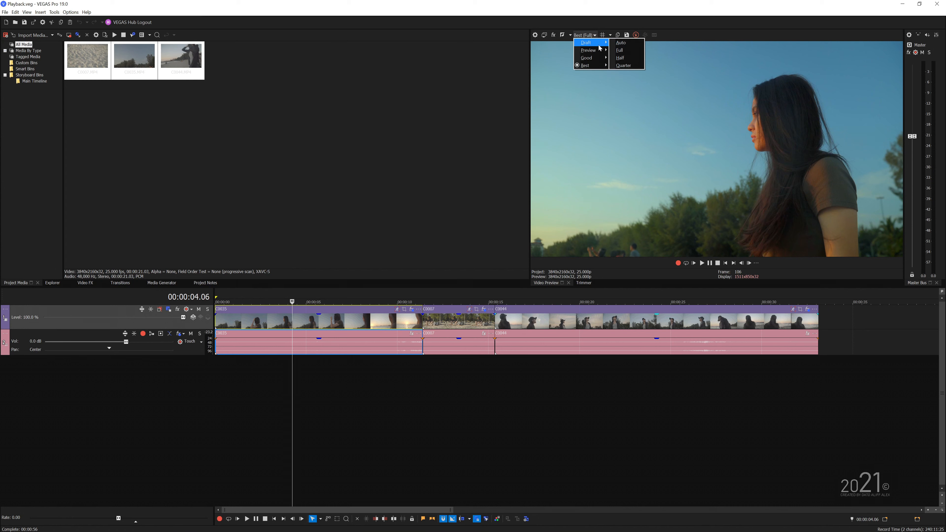
click(615, 52)
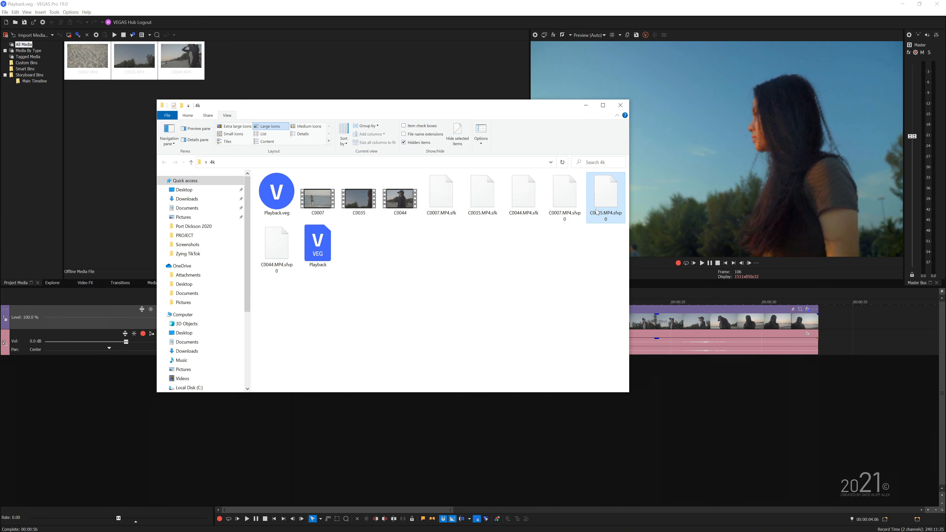
Step: Inspect the C0044 and C0035 .sfvp0 proxy files in the 4k folder again
click(281, 255)
click(597, 203)
click(241, 403)
Step: Play the C0035 clip repeatedly from around the 4-second mark to check playback smoothness, and pause it
click(365, 333)
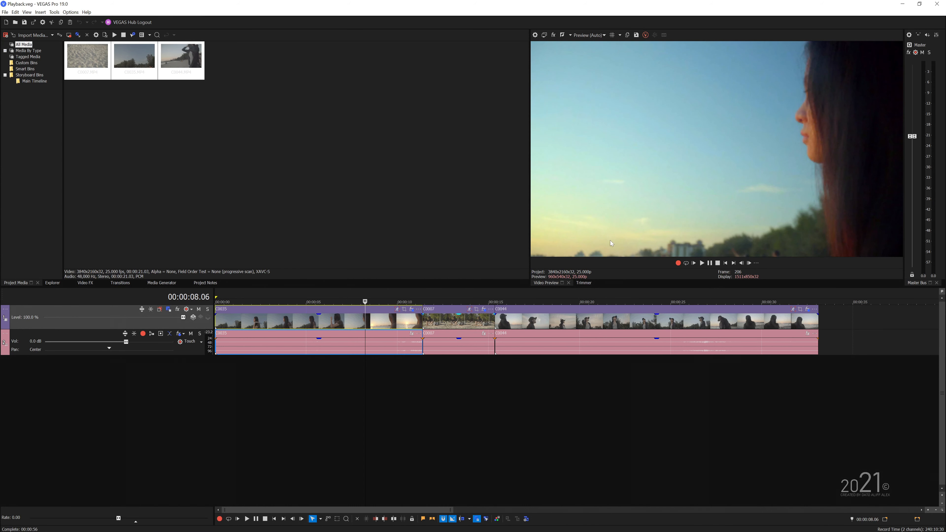
click(289, 321)
key(space)
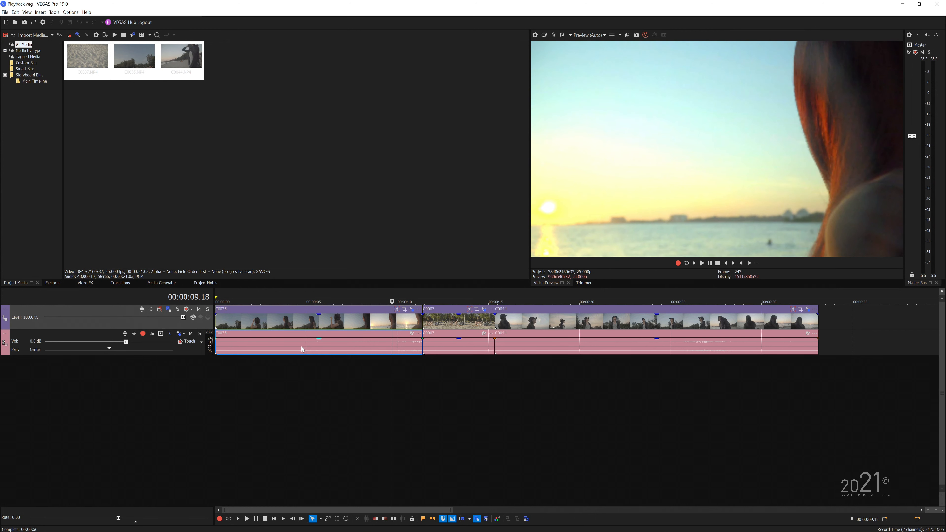
key(space)
key(space)
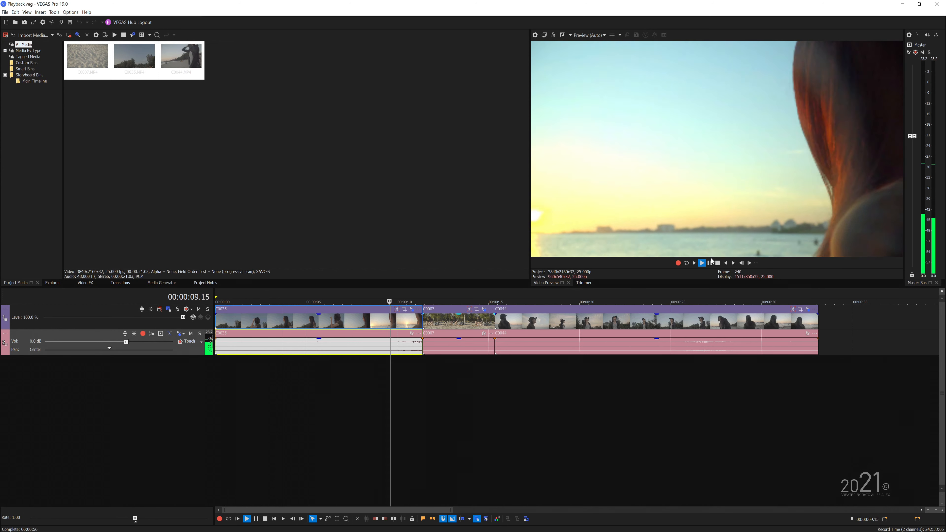
click(709, 263)
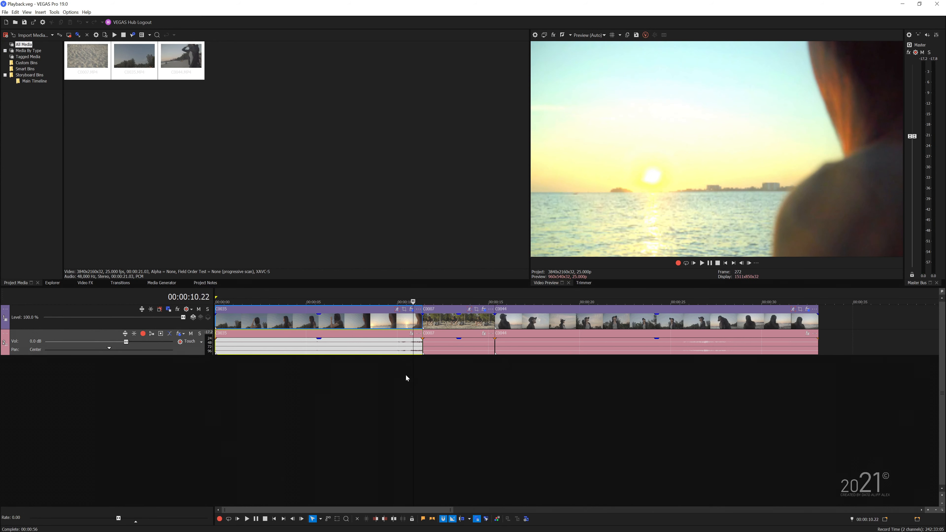
click(299, 333)
click(702, 263)
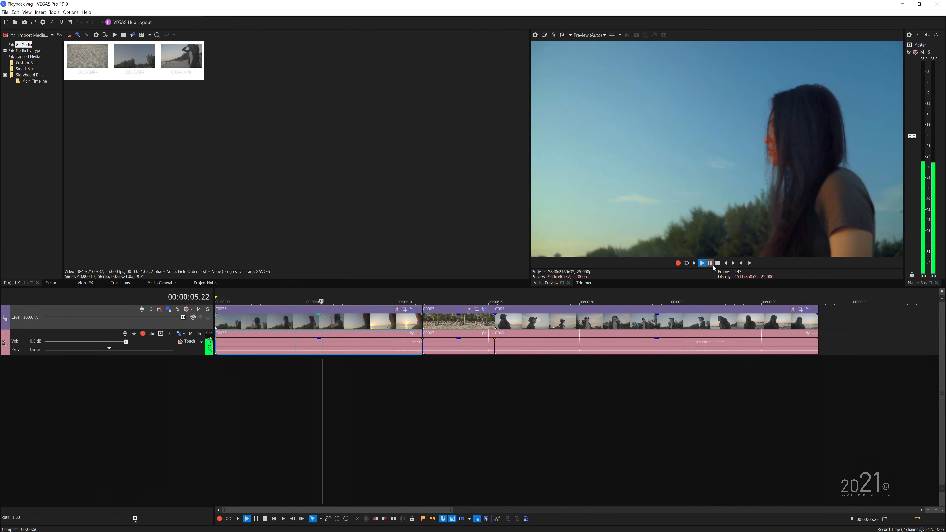
click(710, 263)
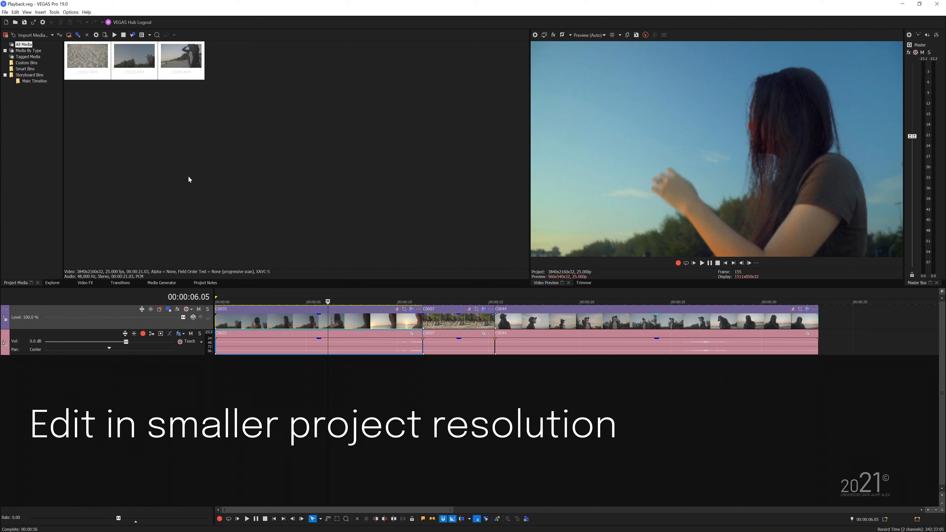
Step: Check individual frames in the C0035, C0007 and C0044 clips and return the cursor to 00:00:05.02
click(268, 324)
click(466, 337)
click(557, 338)
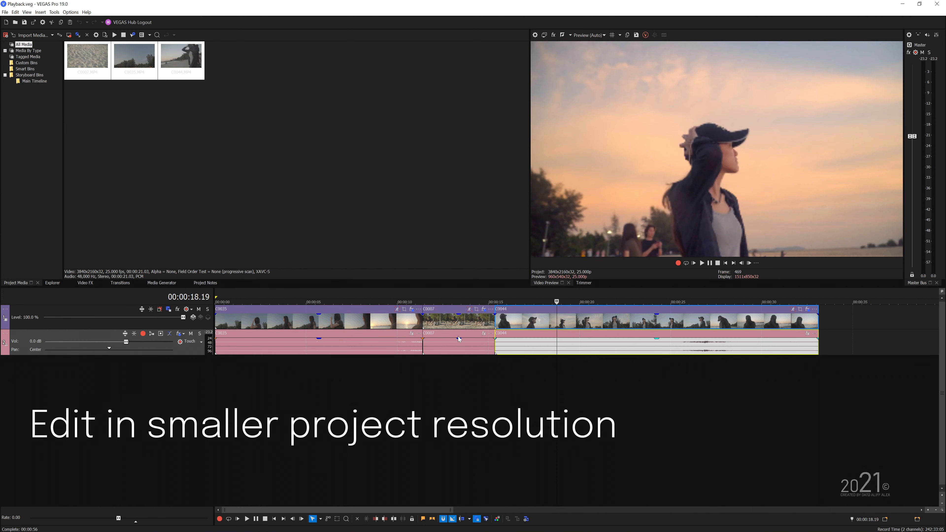
click(307, 324)
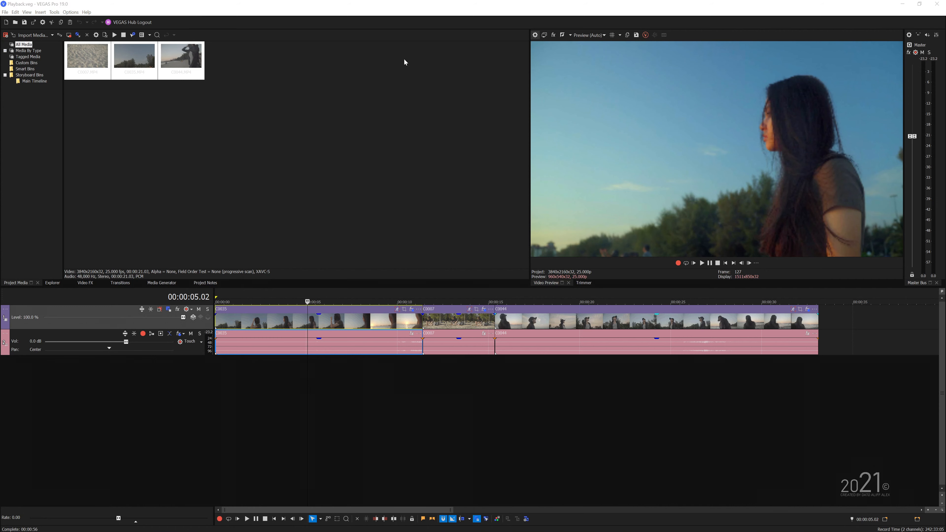
Step: Apply the FHD (1920x1080, 25.000 fps) template to the project's video properties
click(534, 35)
click(542, 77)
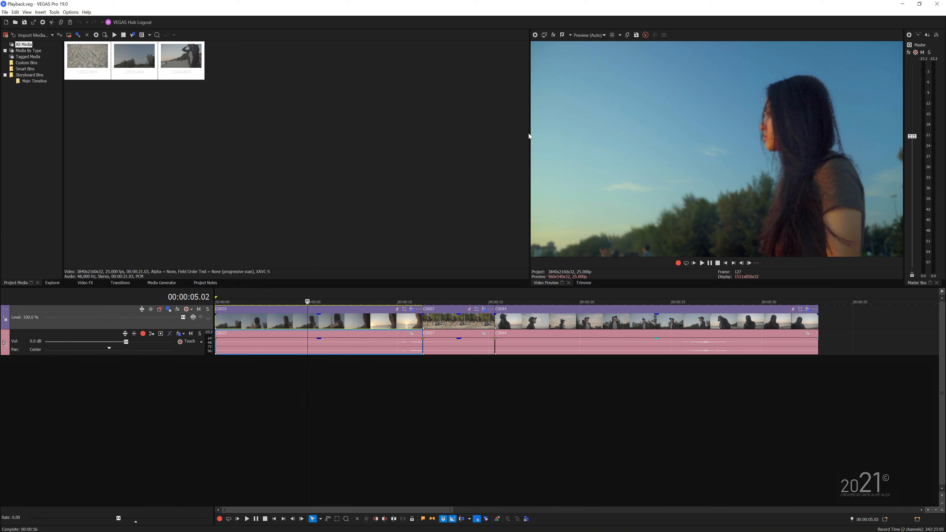
click(535, 35)
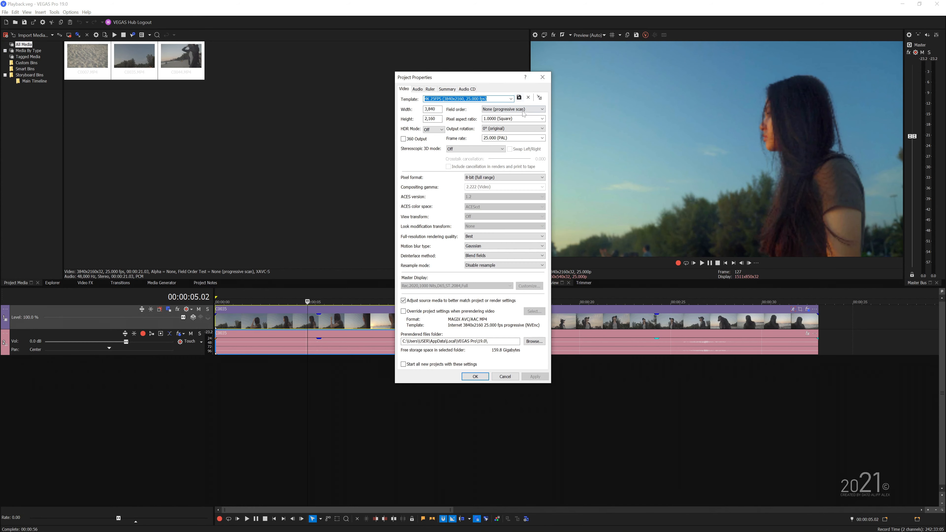
click(511, 99)
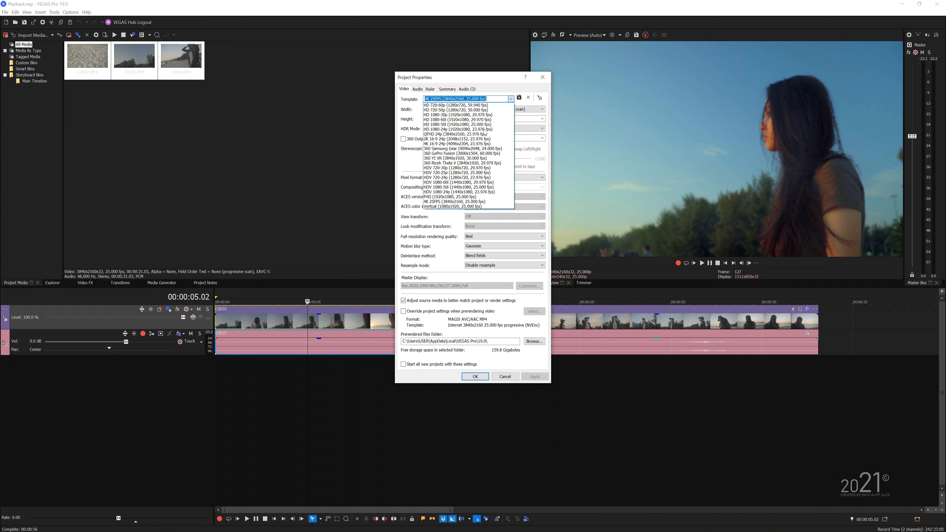
click(464, 198)
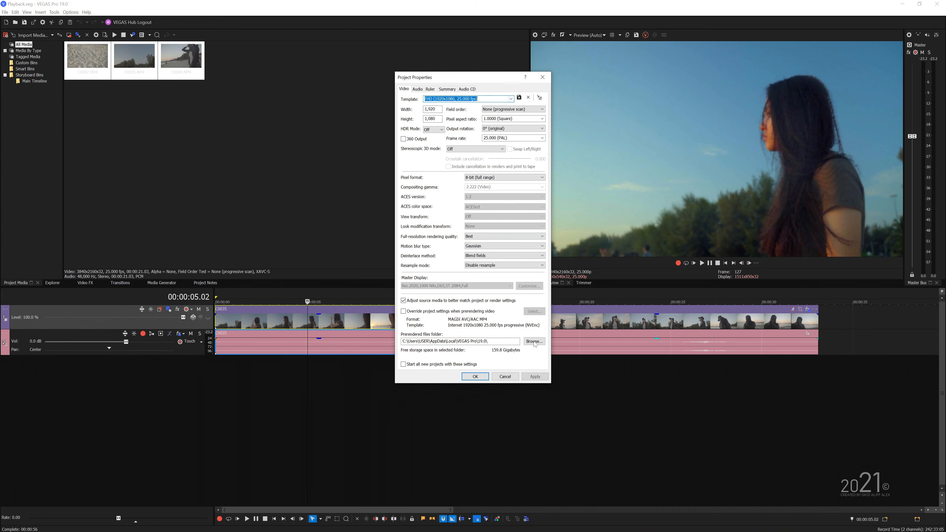
click(474, 377)
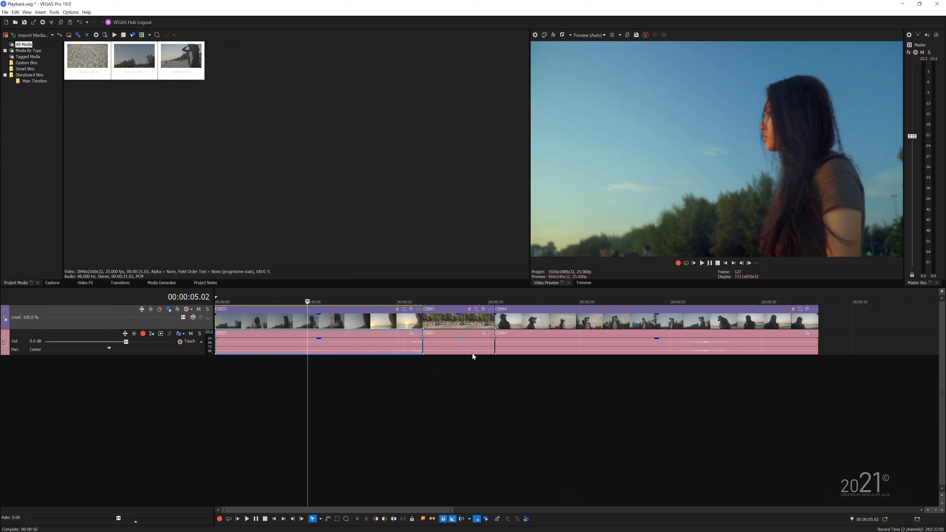
Step: Play the timeline from about the 5-second mark to check playback, pause, and place the cursor at 00:00:06.24
click(442, 401)
click(710, 435)
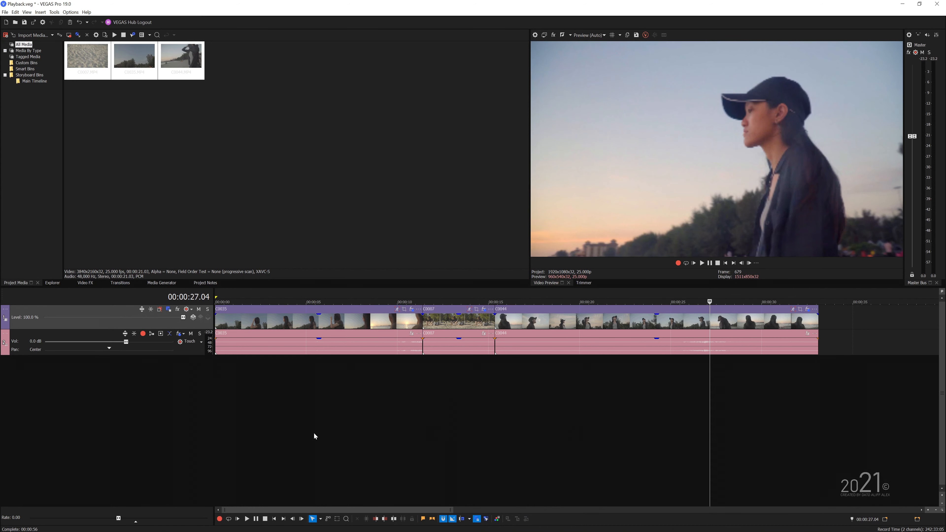
click(313, 432)
key(space)
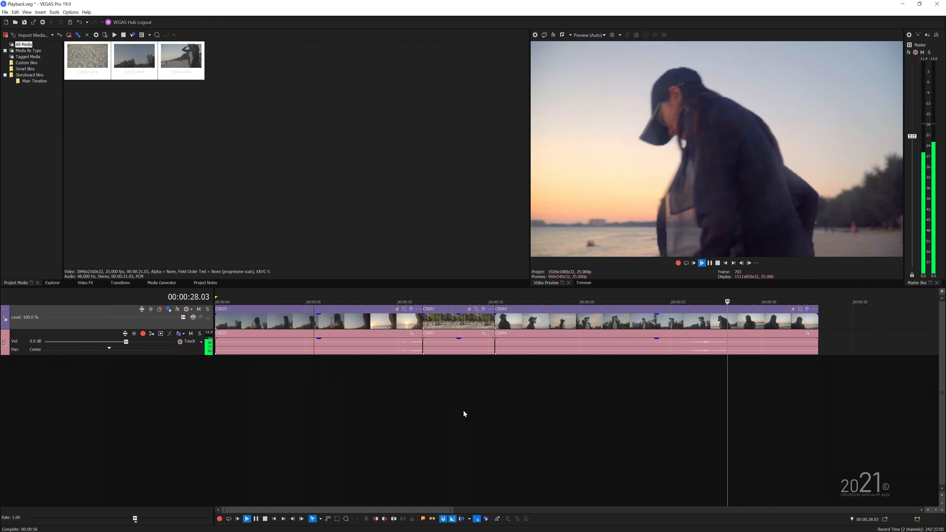
click(709, 263)
click(342, 327)
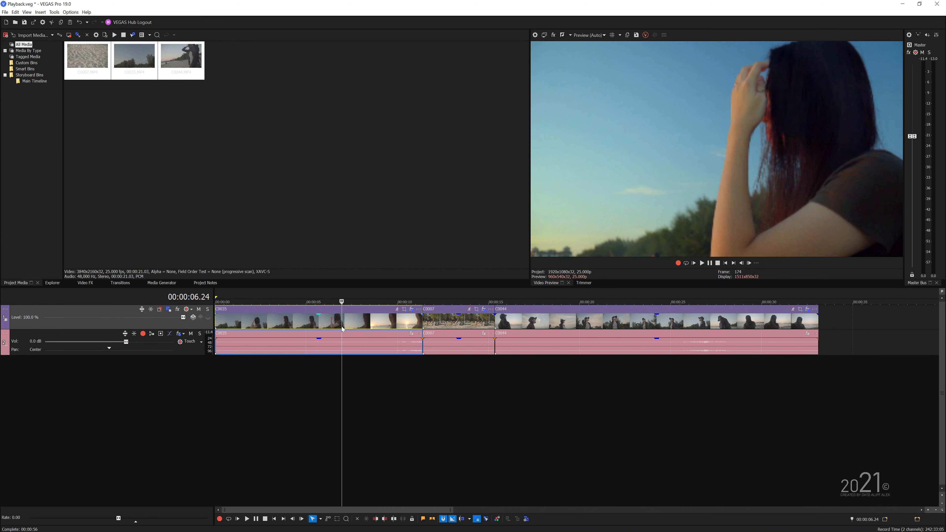
Step: Insert a video track above the clips and add a default VEGAS Titles & Text media event to it
right_click(207, 318)
click(230, 331)
right_click(316, 323)
click(315, 322)
right_click(315, 321)
click(372, 473)
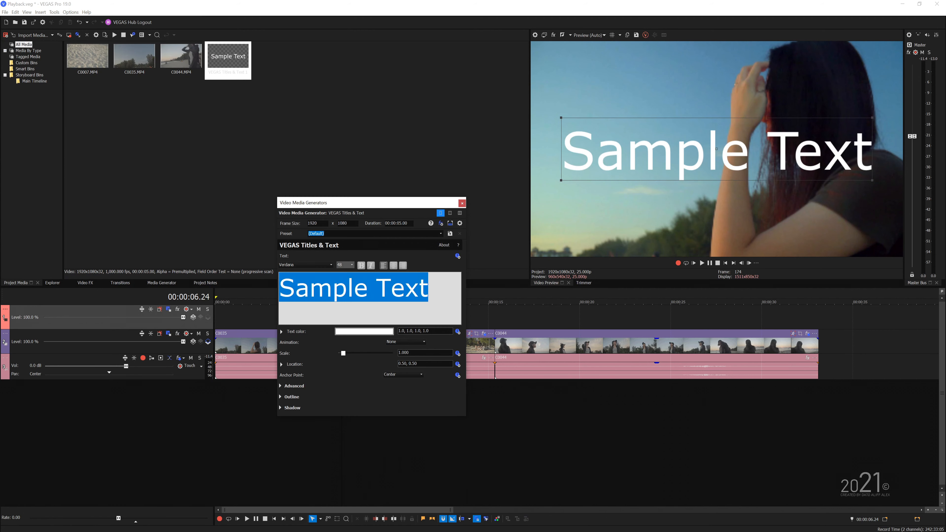
Step: Replace the title's sample text with "abvc" and close its generator settings
text(abvc)
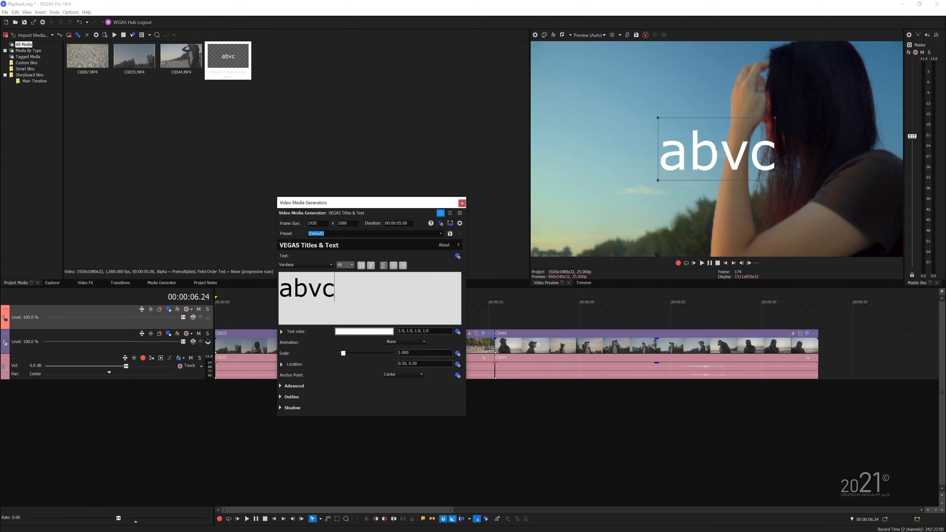
click(462, 203)
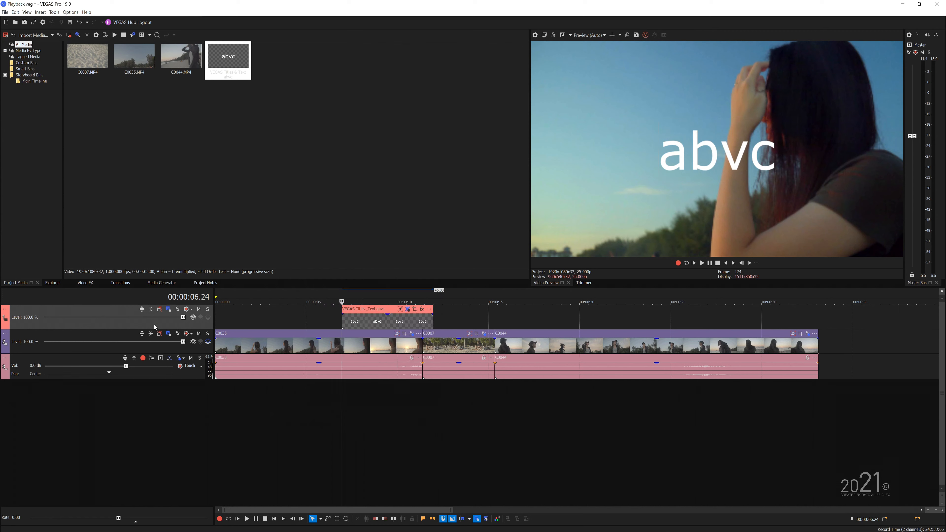
Step: Add a Lux Blue Color Gradient event to the title track at about the 14-second mark with its default settings
click(163, 282)
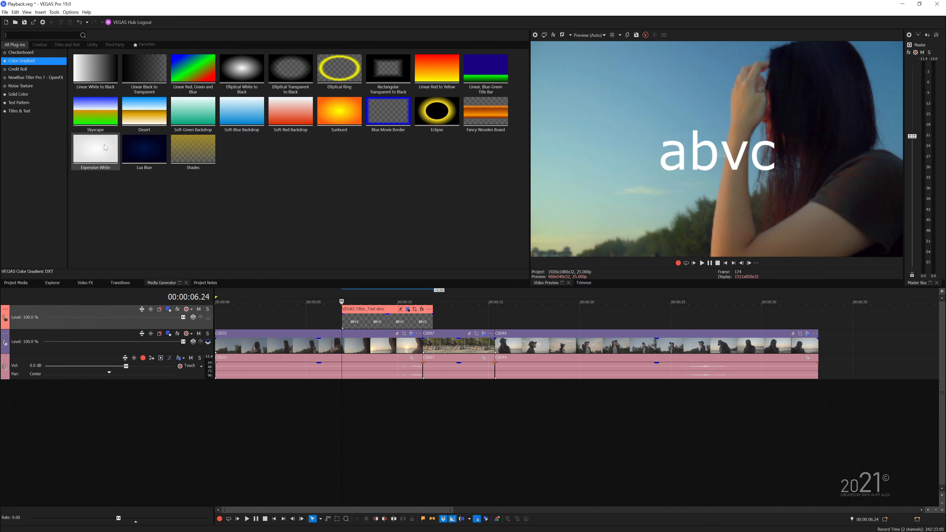
drag(156, 155, 535, 326)
click(440, 203)
Step: Move the abvc title event to the start of the timeline and place a copy of it at about 6 seconds
drag(413, 314, 220, 313)
mouse_move(355, 316)
mouse_down()
mouse_move(201, 317)
mouse_move(401, 324)
mouse_move(360, 318)
mouse_up()
click(524, 212)
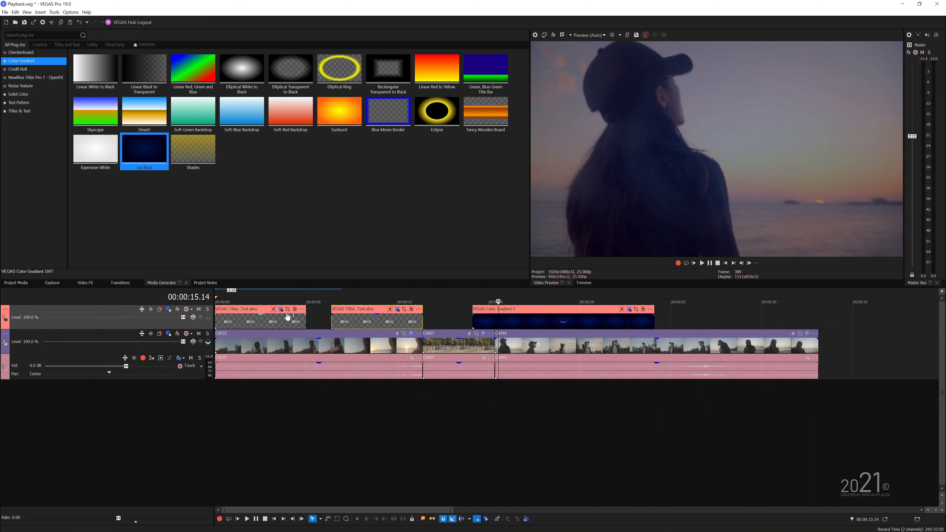
Step: Examine preview frames across the two title events, the color gradient event and the clips beneath them
click(280, 324)
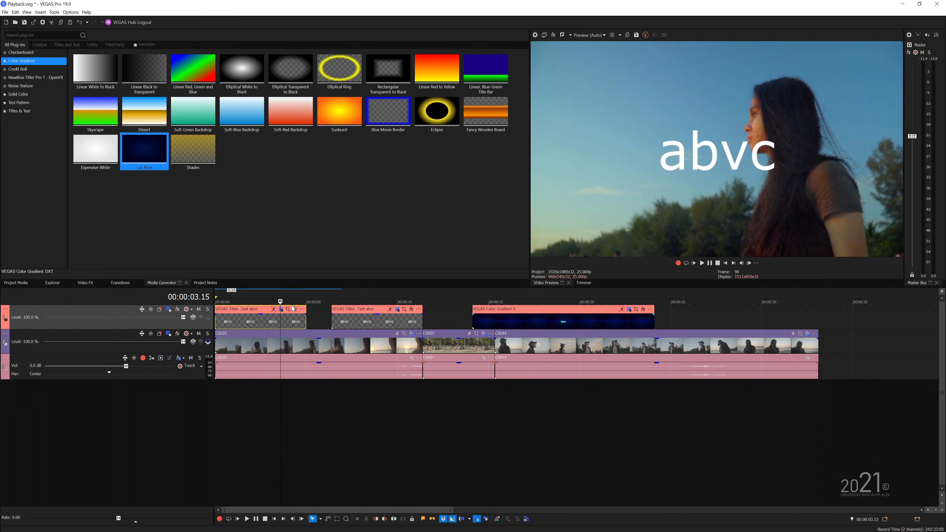
scroll(312, 328, down, 2)
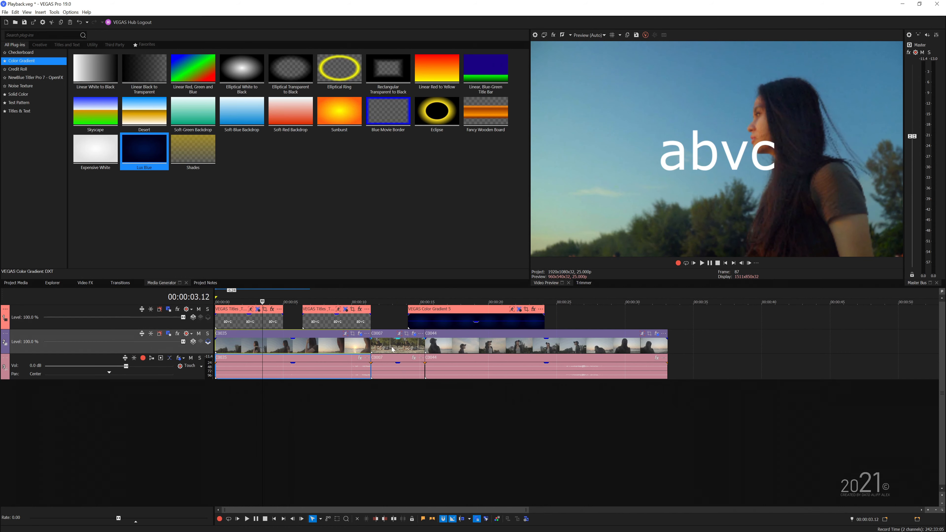
click(392, 367)
click(500, 353)
click(252, 349)
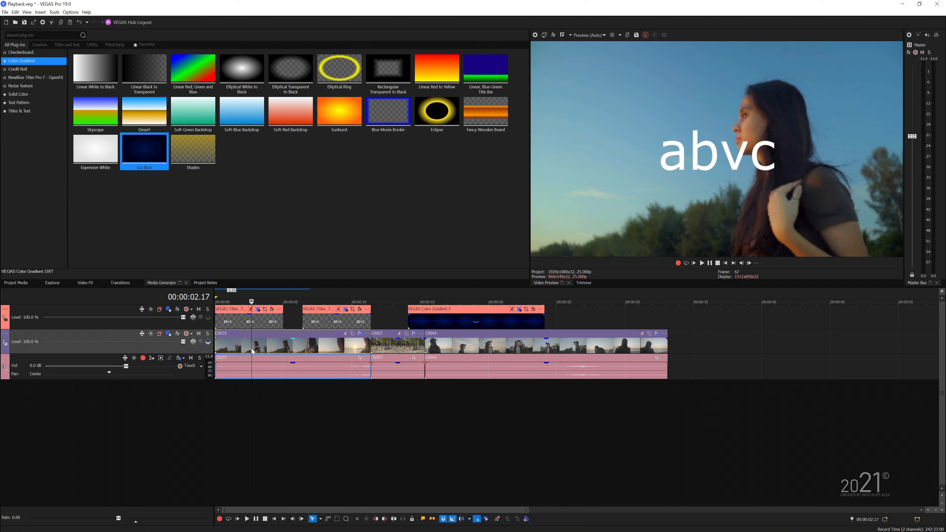
click(253, 321)
click(330, 323)
click(448, 325)
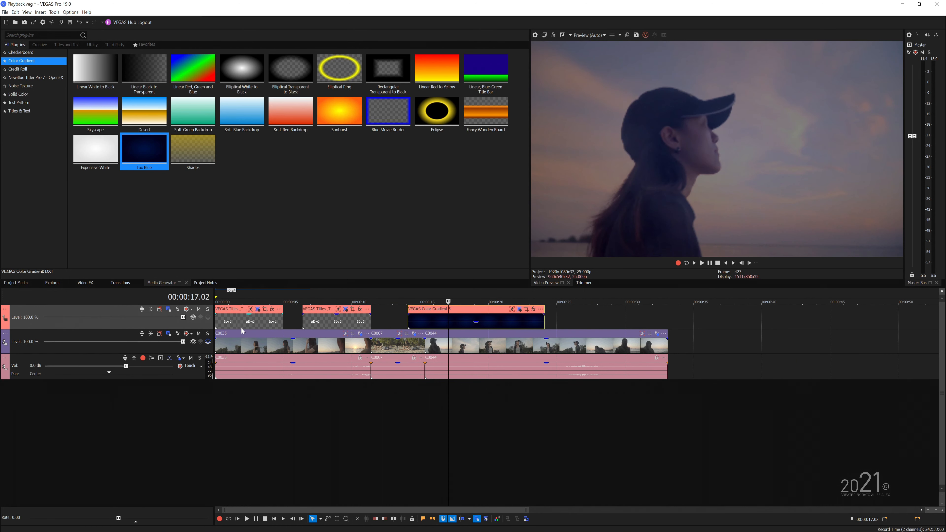
click(455, 315)
click(256, 321)
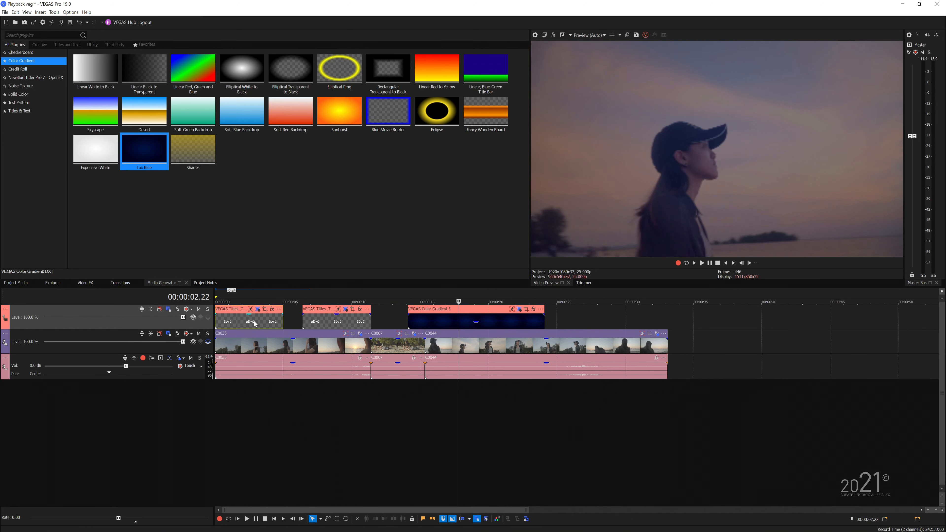
Step: Check the frame size in the generator settings of the first title and of the color gradient event
scroll(256, 321, up, 2)
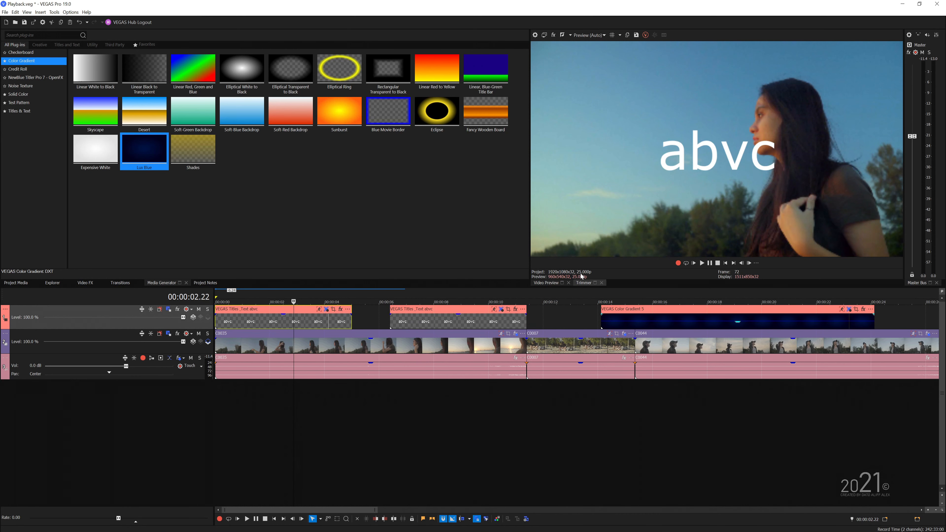
click(327, 310)
drag(333, 205, 309, 203)
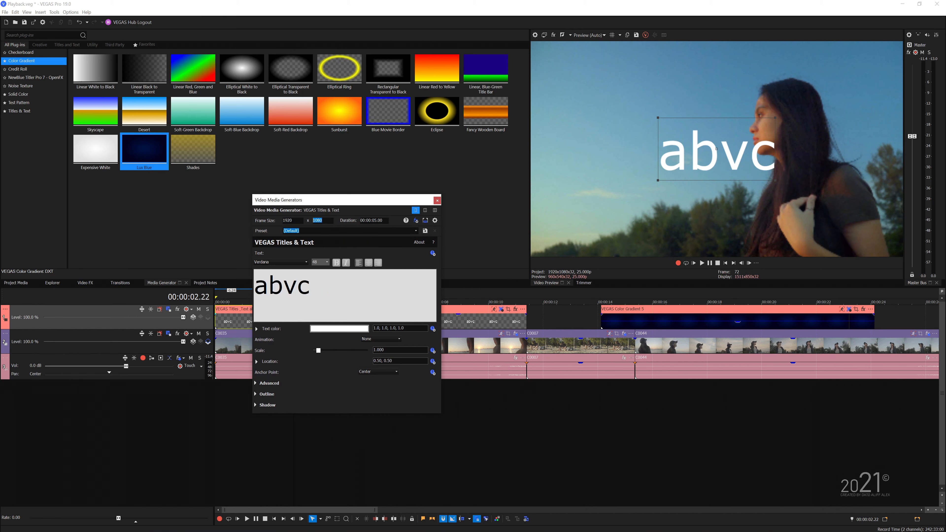
click(850, 310)
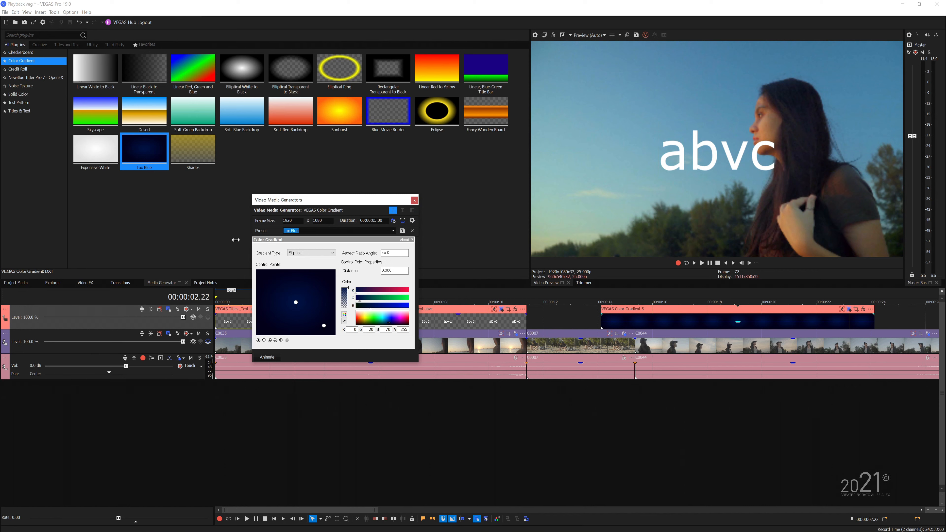
click(415, 200)
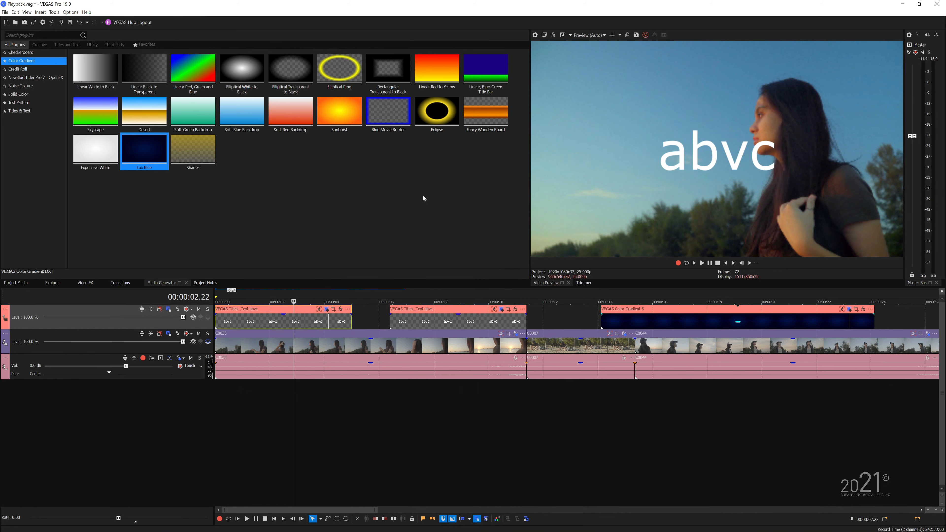
Step: Apply the 4K 25FPS (3840x2160, 25.000 fps) template to the project's video properties
click(535, 35)
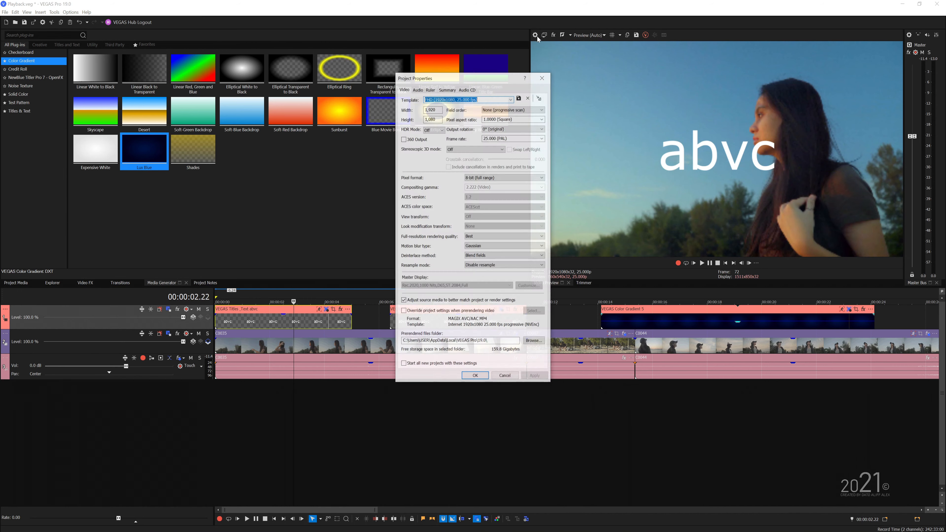
click(512, 99)
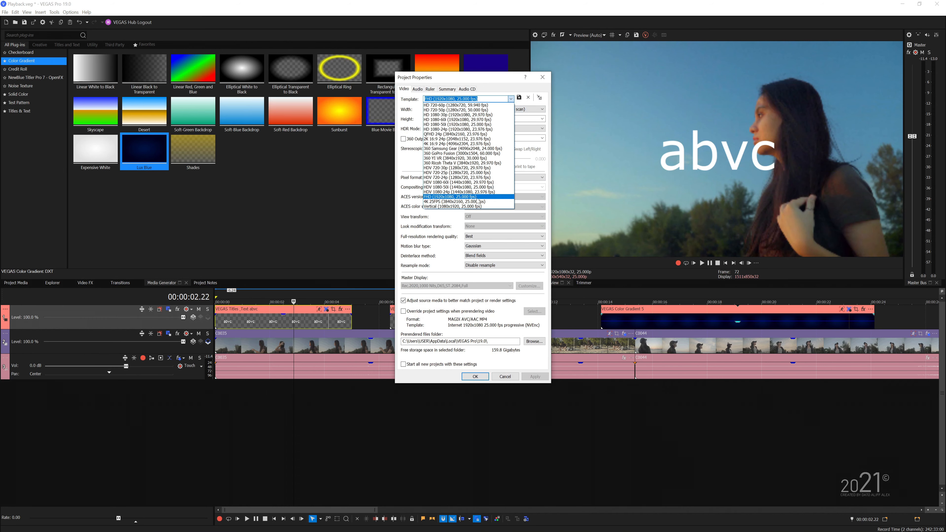
click(465, 201)
click(476, 376)
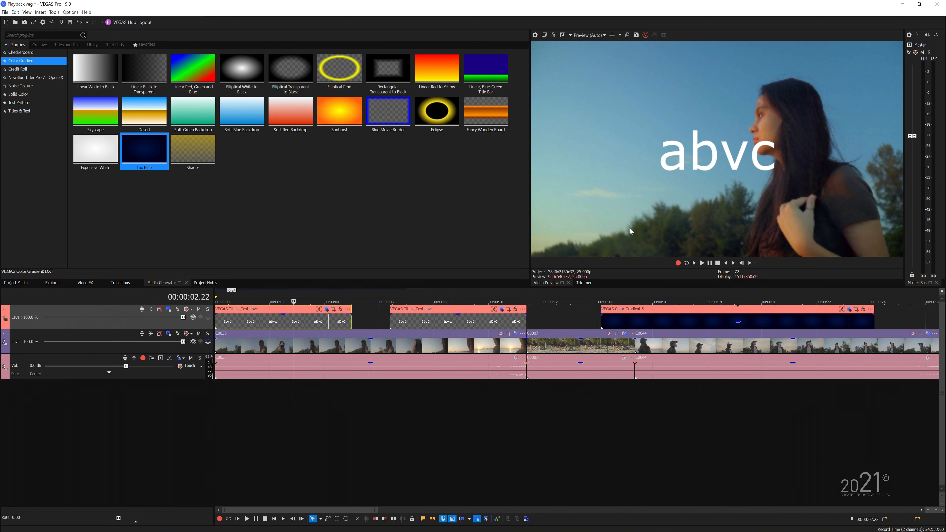
Step: Set the preview quality to Best (Full) and check frames in both title events and the color gradient event
click(590, 35)
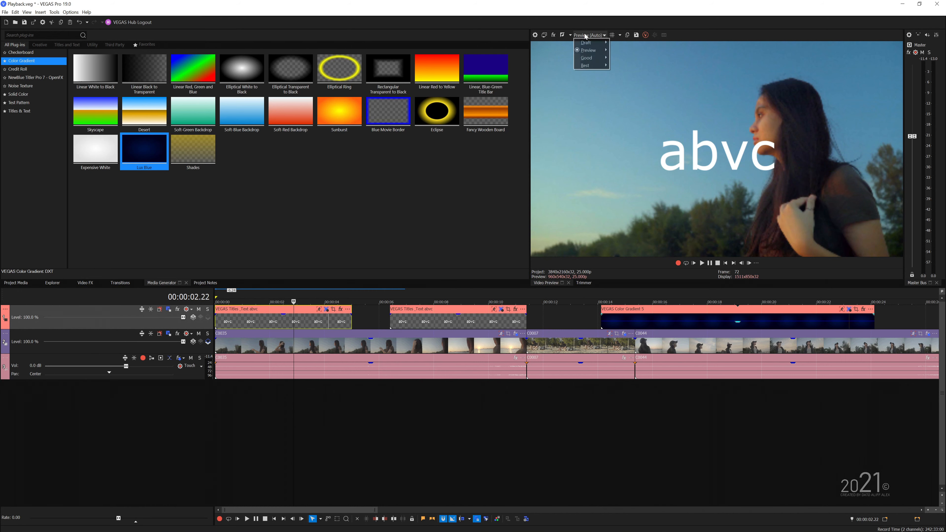
click(613, 74)
click(421, 322)
click(667, 323)
click(269, 321)
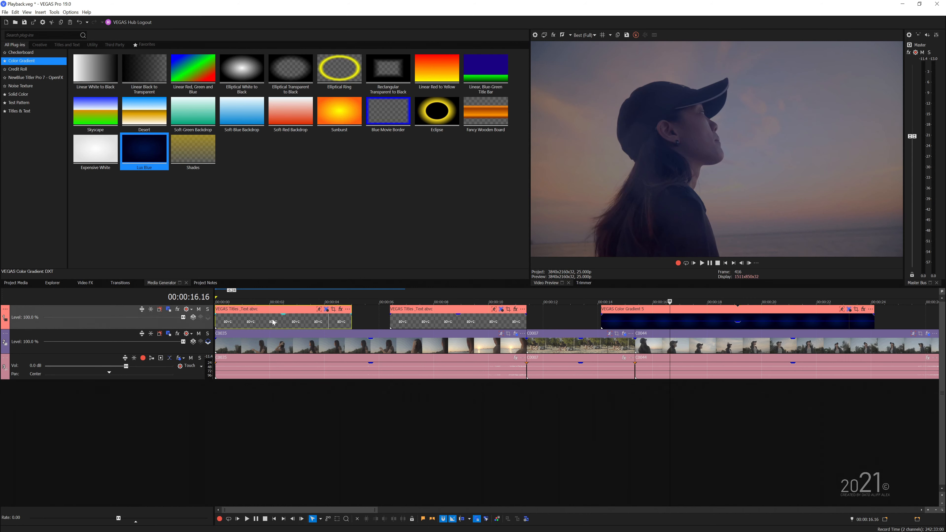
Step: Examine the first title's generated media settings for its frame size against the 4K project, closing them after each check
click(326, 309)
drag(309, 209, 374, 215)
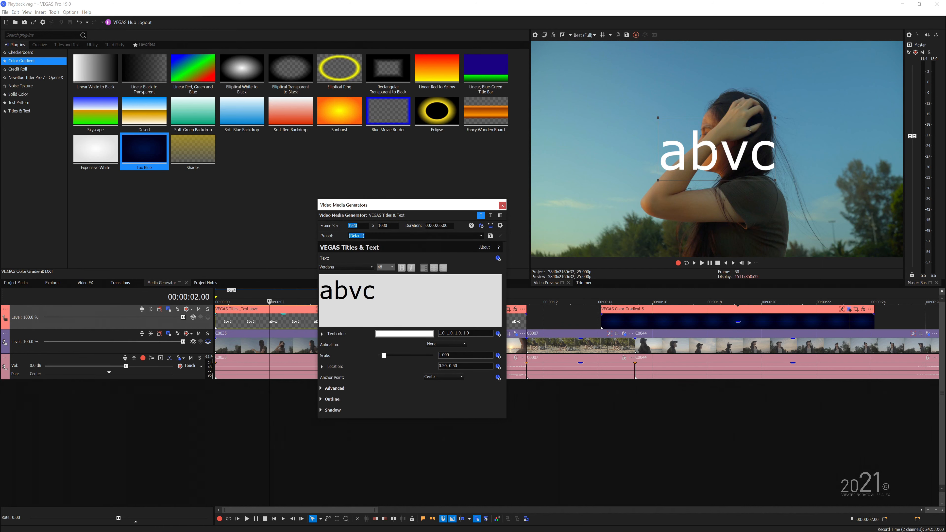
click(503, 205)
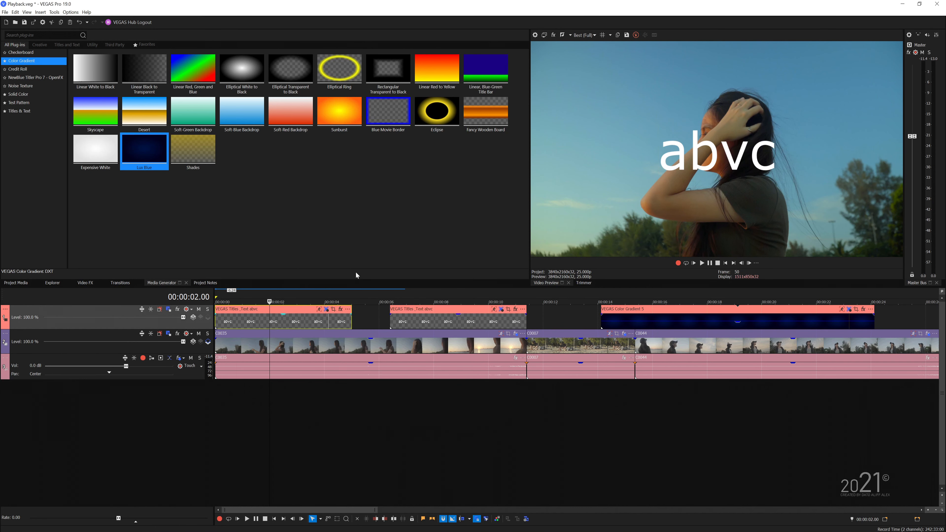
scroll(288, 362, down, 5)
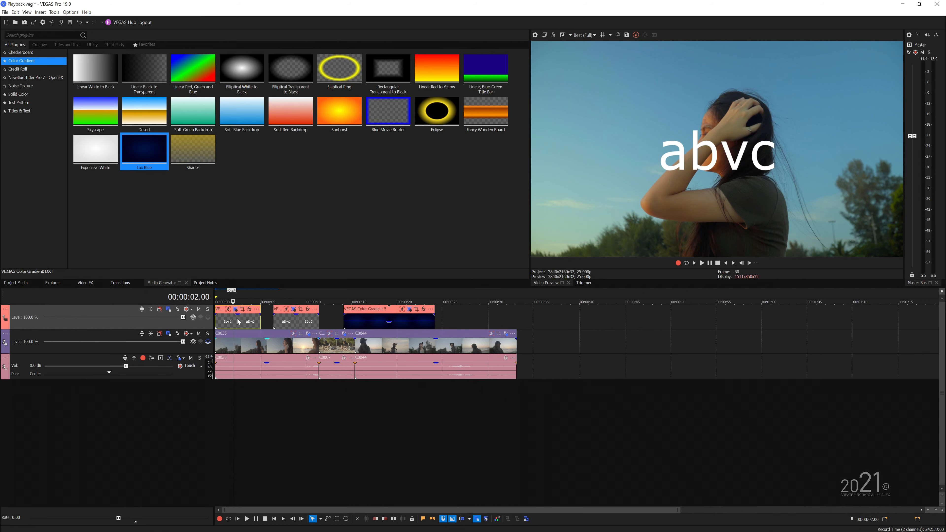
scroll(414, 337, up, 2)
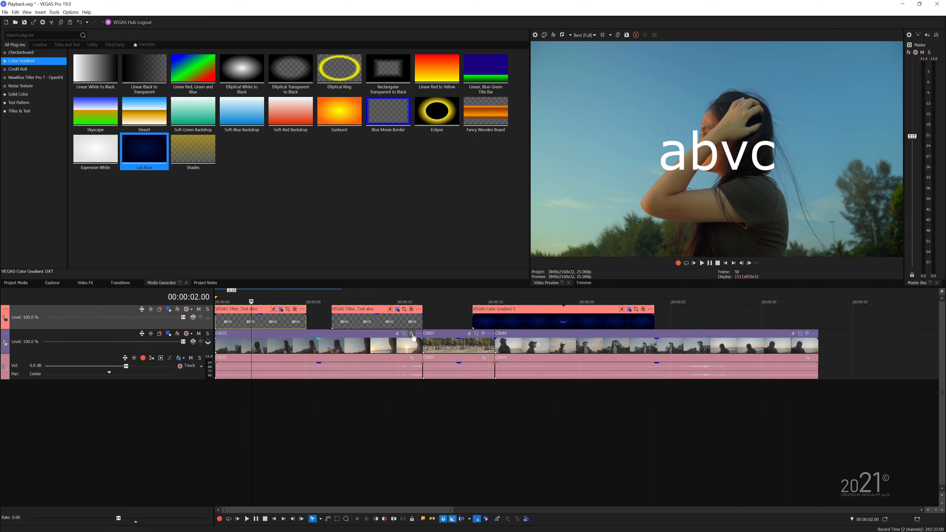
scroll(385, 350, up, 1)
click(326, 310)
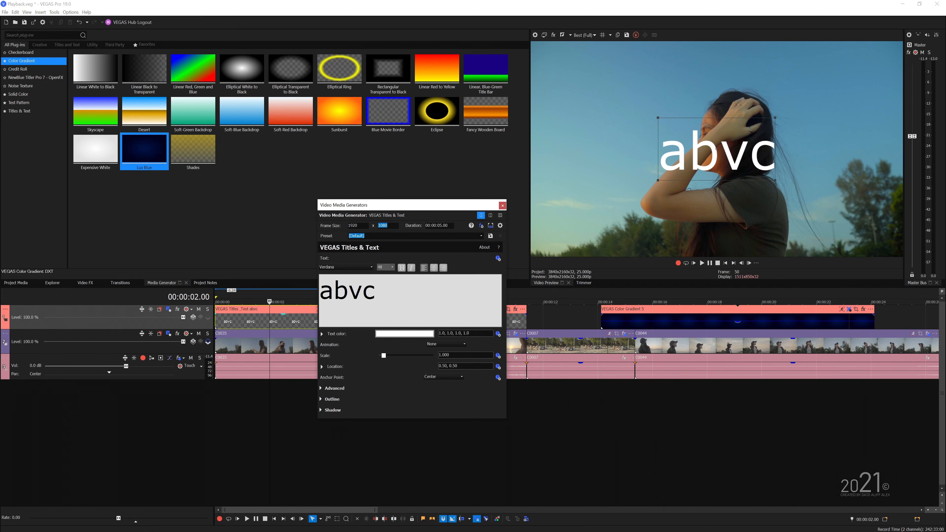
click(503, 206)
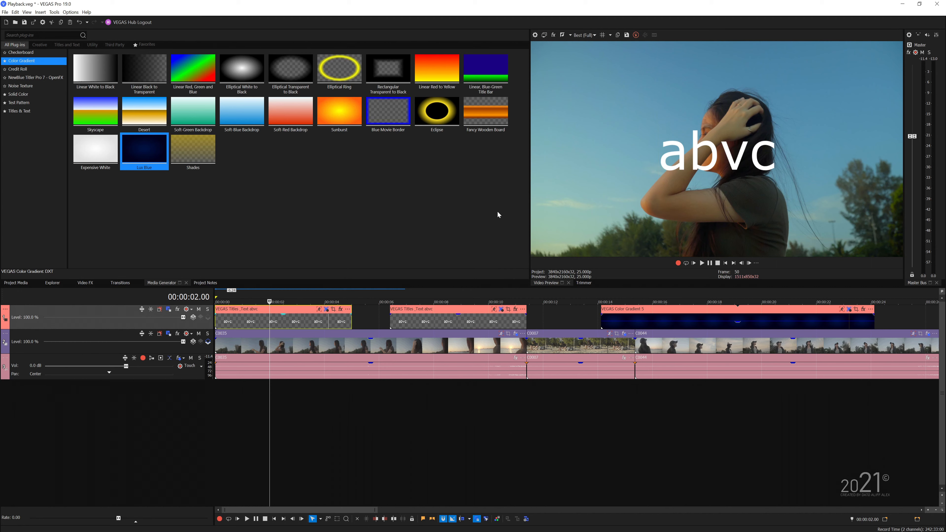
scroll(450, 331, down, 1)
scroll(449, 331, down, 2)
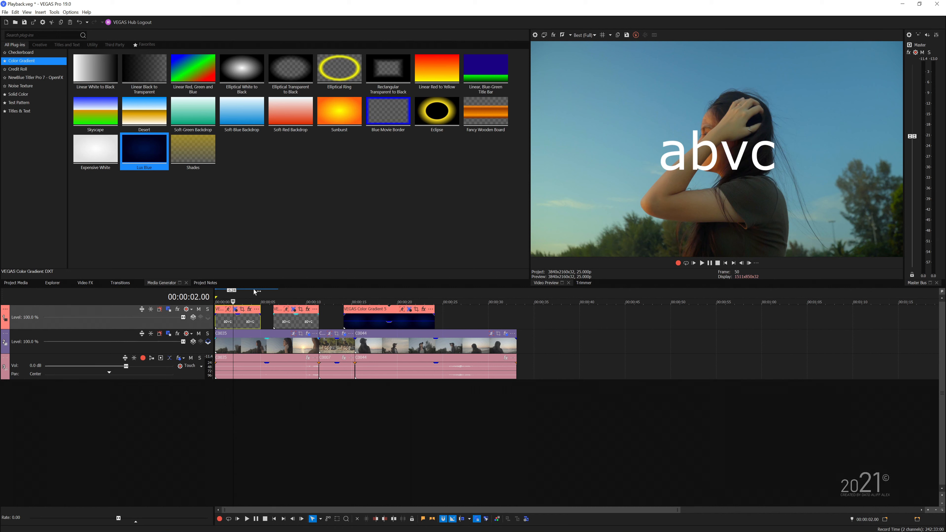
click(235, 310)
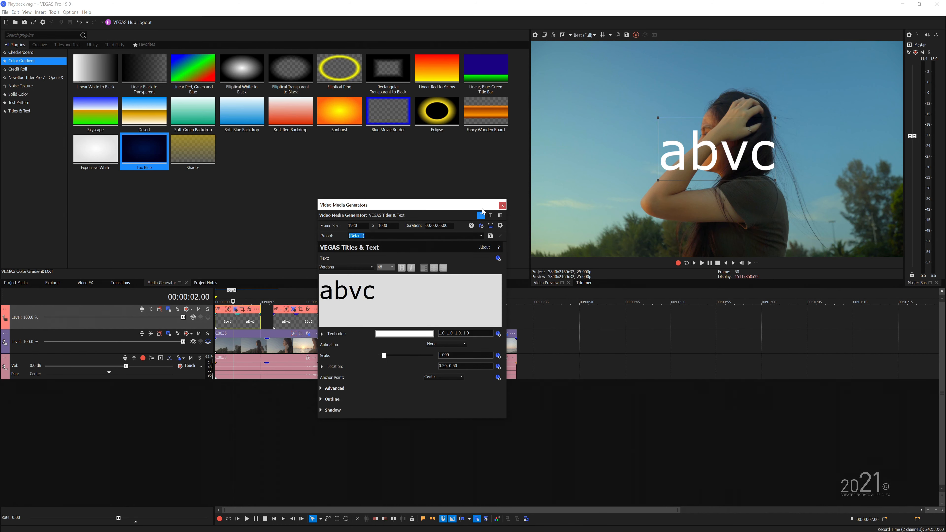
click(502, 206)
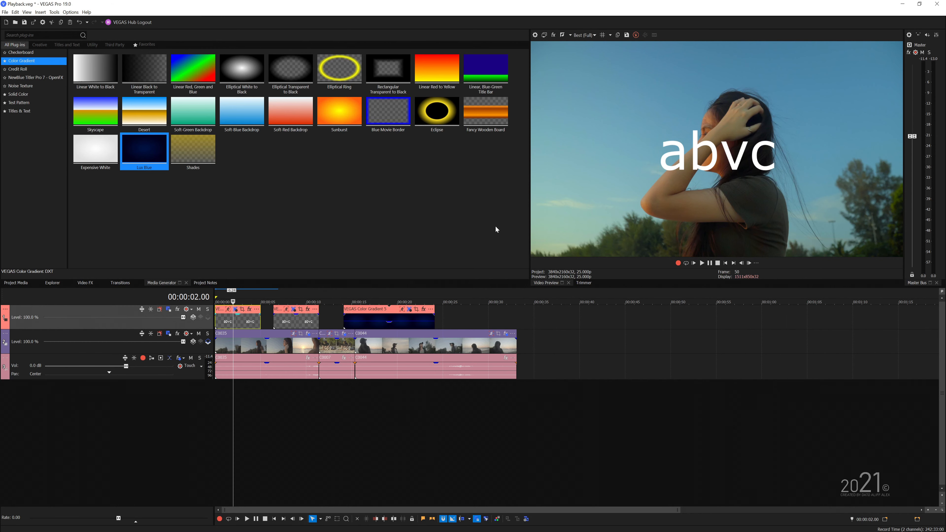
Step: Select all timeline events and run the Resize Generated Media script on them
click(443, 343)
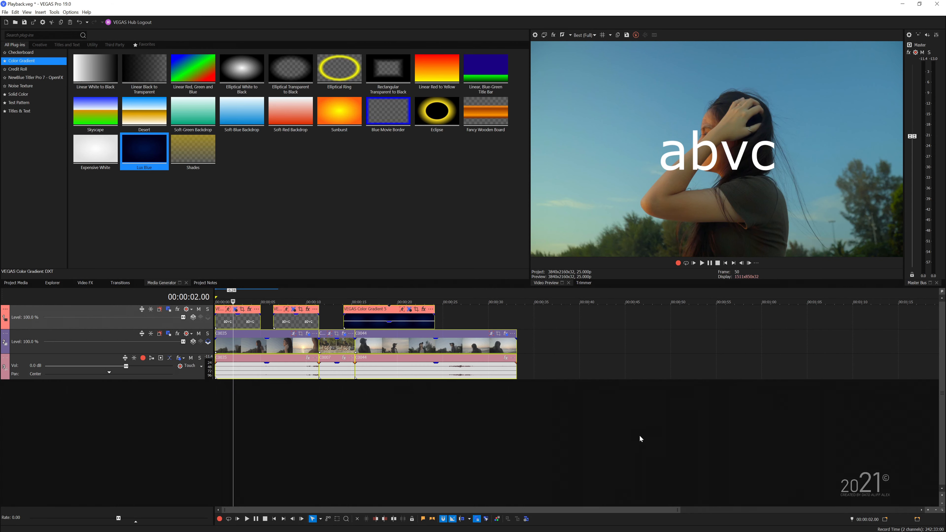
click(55, 12)
mouse_move(74, 138)
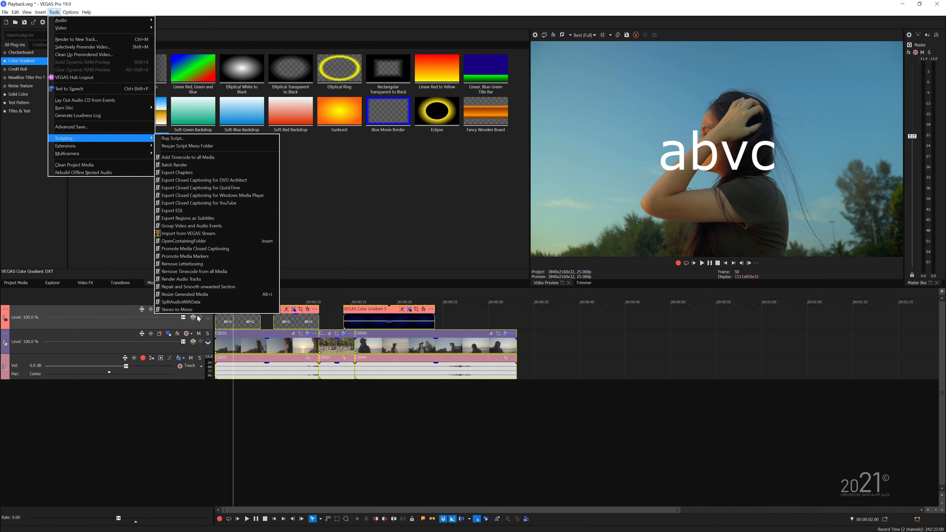
click(216, 294)
Step: Check the frame size in the generator settings of both titles and the color gradient event after the resize
click(237, 319)
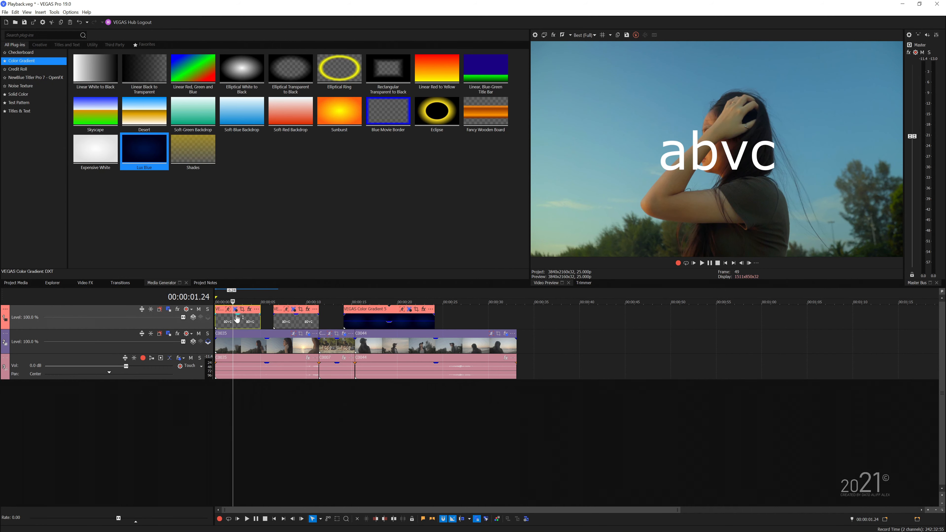
click(236, 310)
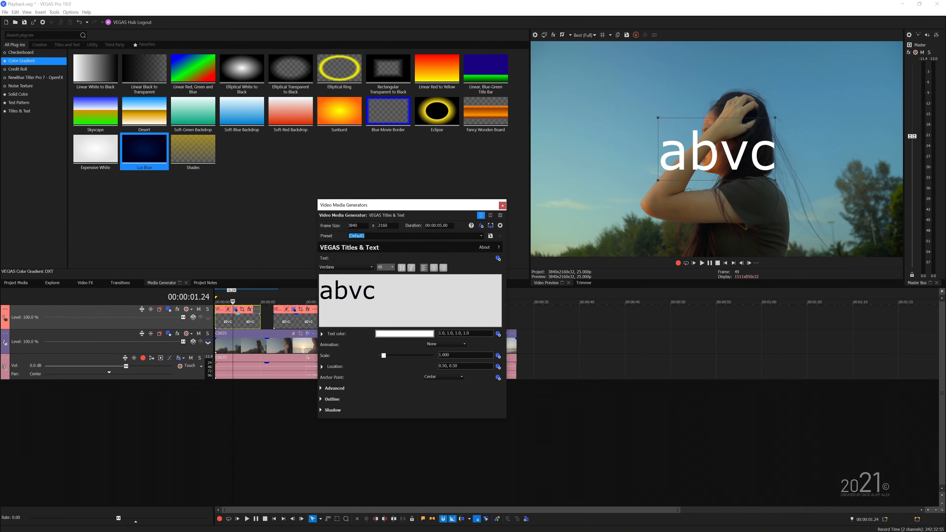
click(293, 312)
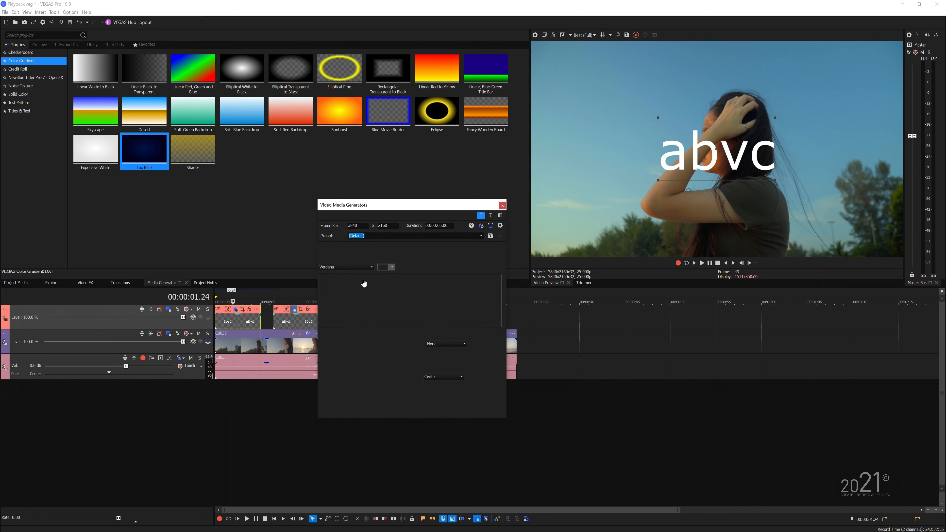
drag(506, 208, 426, 197)
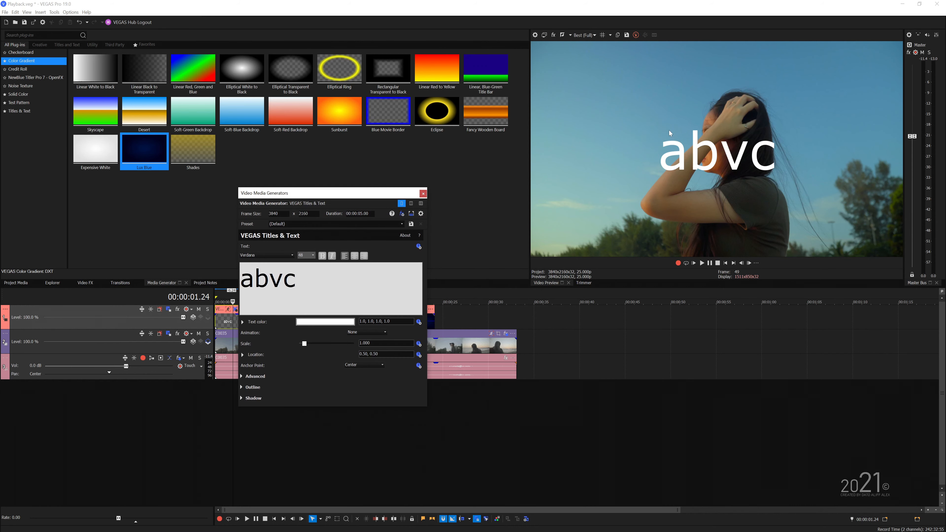
click(423, 193)
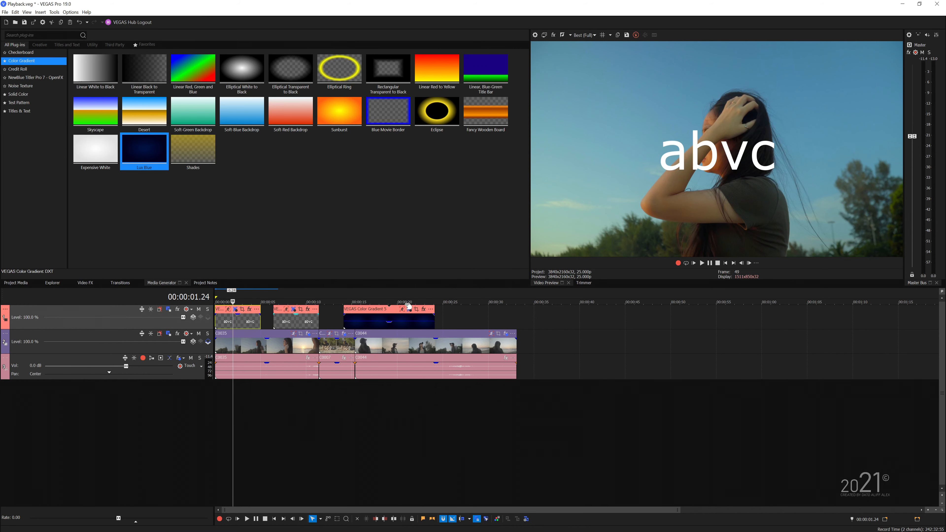
click(409, 309)
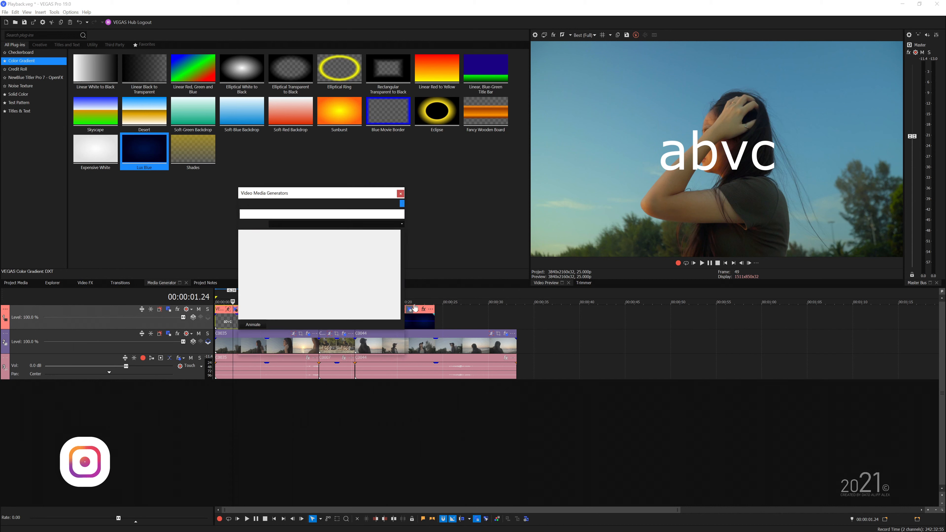
click(401, 194)
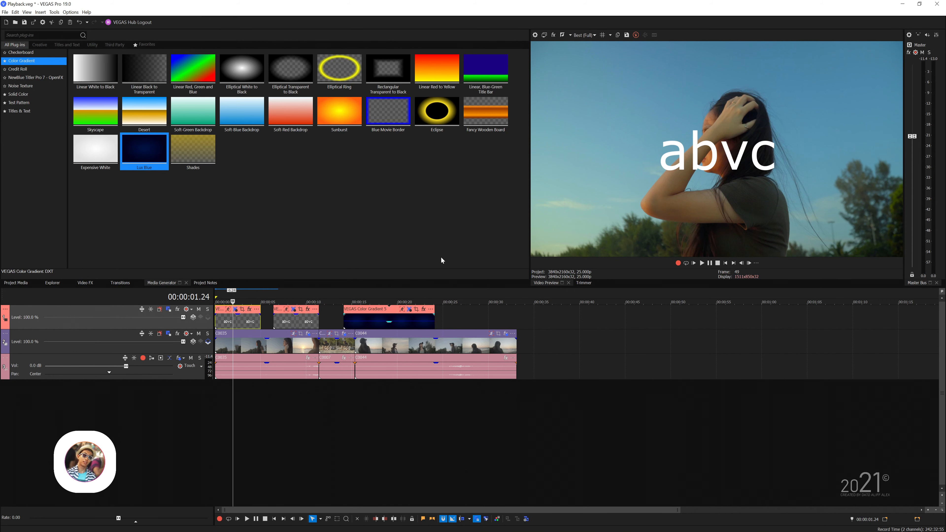